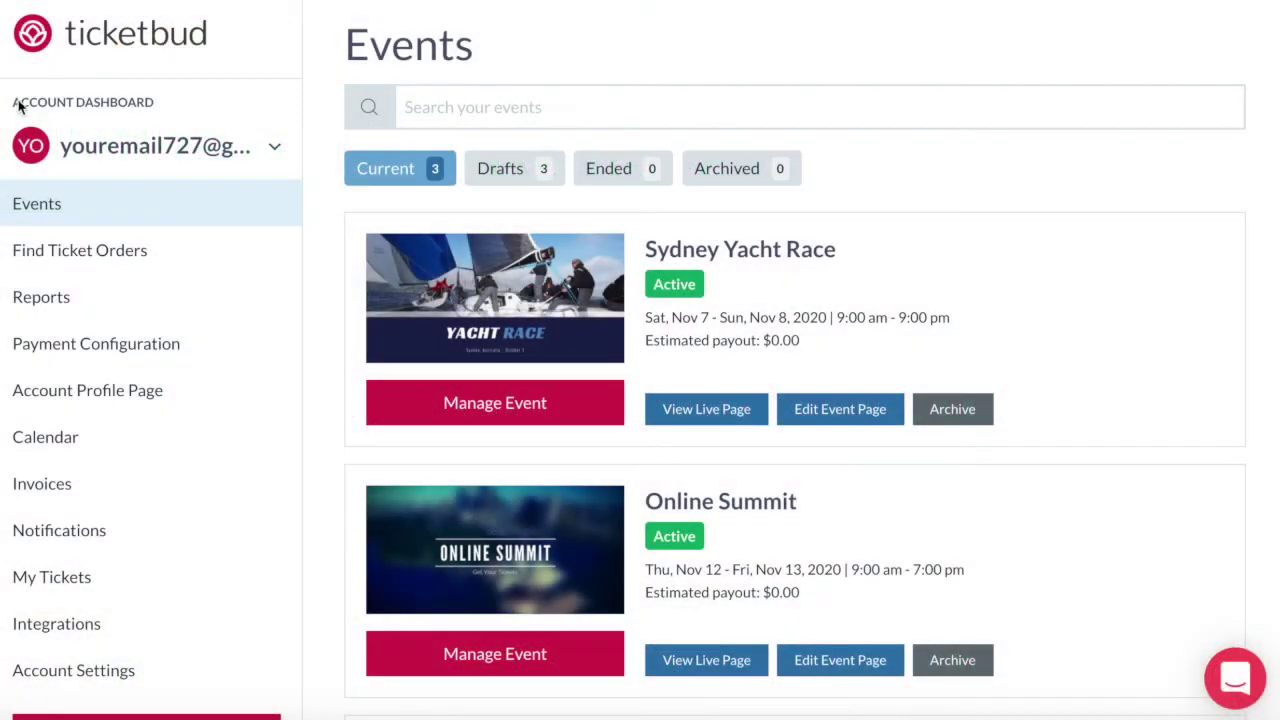
# Go to the Online Summit event's Custom Questions page under Manage Event > Tickets
pyautogui.click(490, 660)
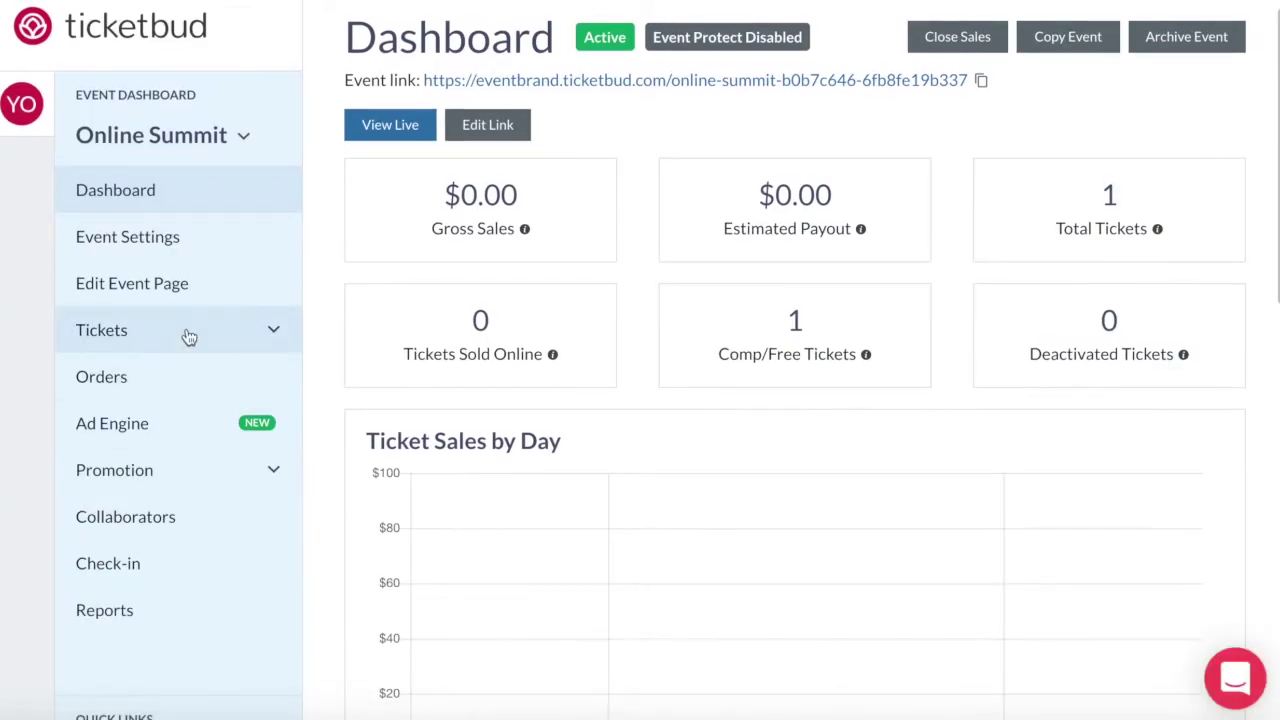
pyautogui.click(178, 338)
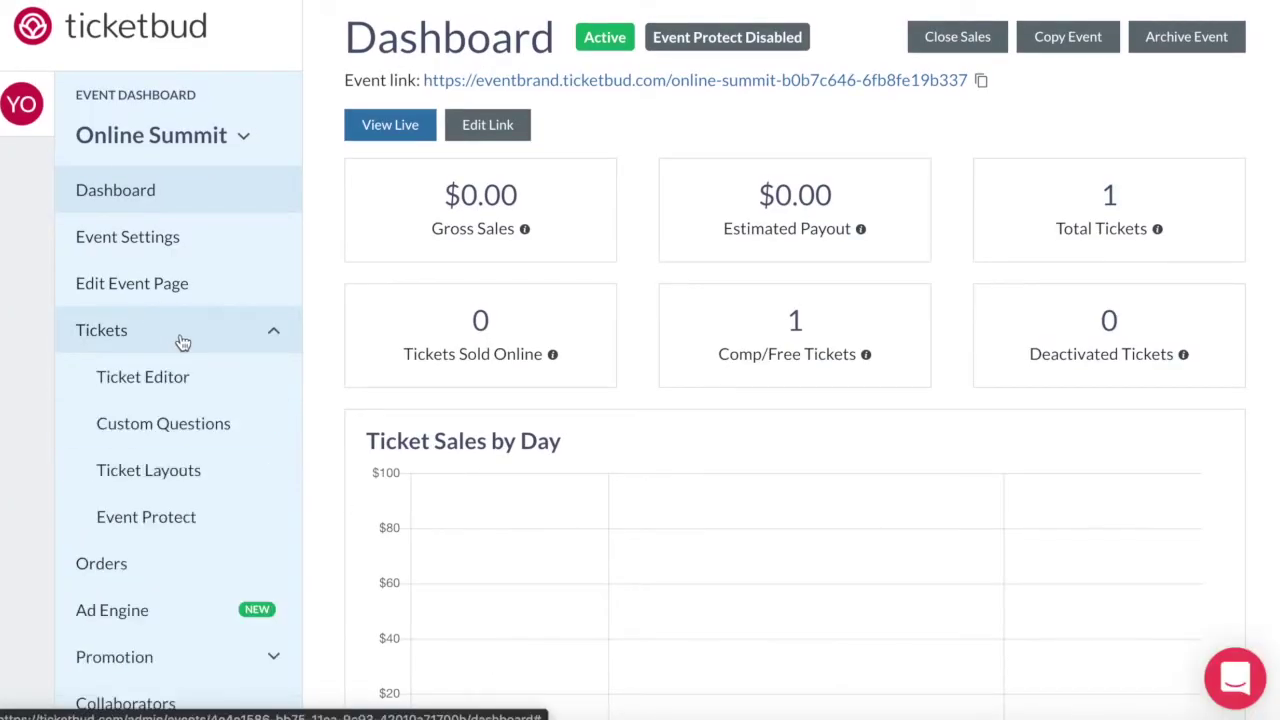
pyautogui.click(190, 424)
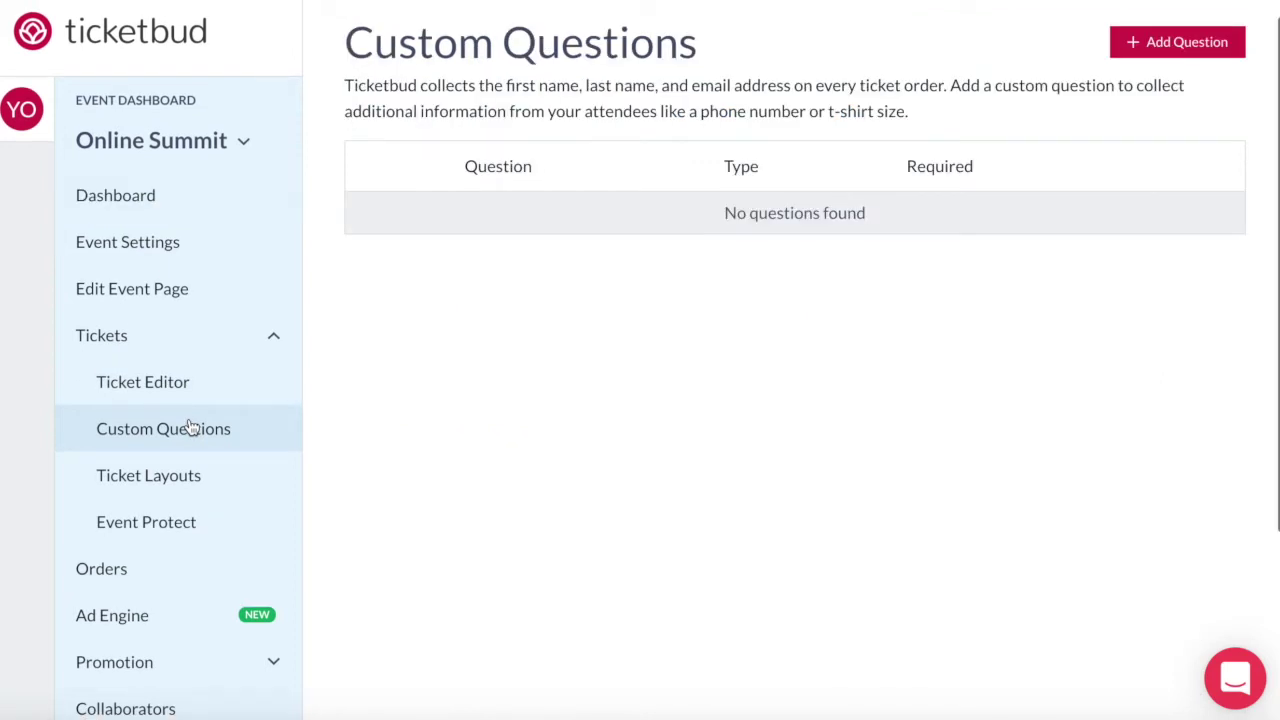
# Start a new custom question with Required kept at Yes
pyautogui.click(1157, 50)
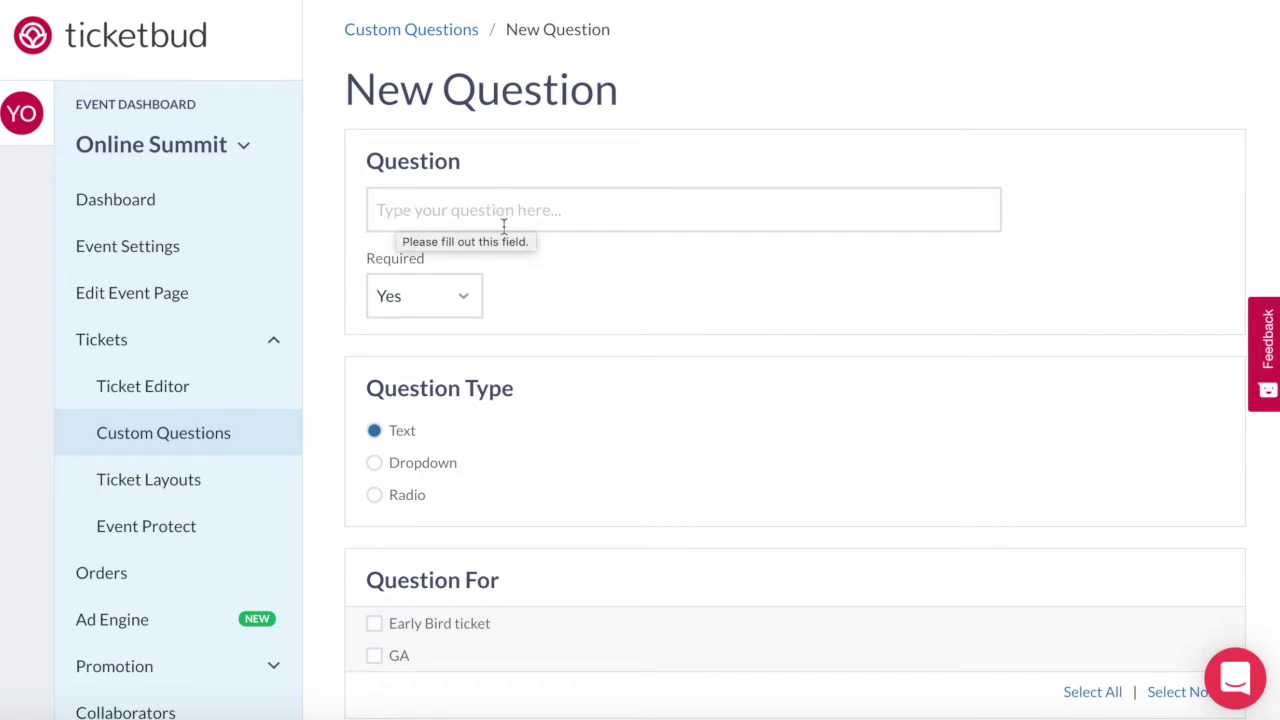
pyautogui.click(457, 307)
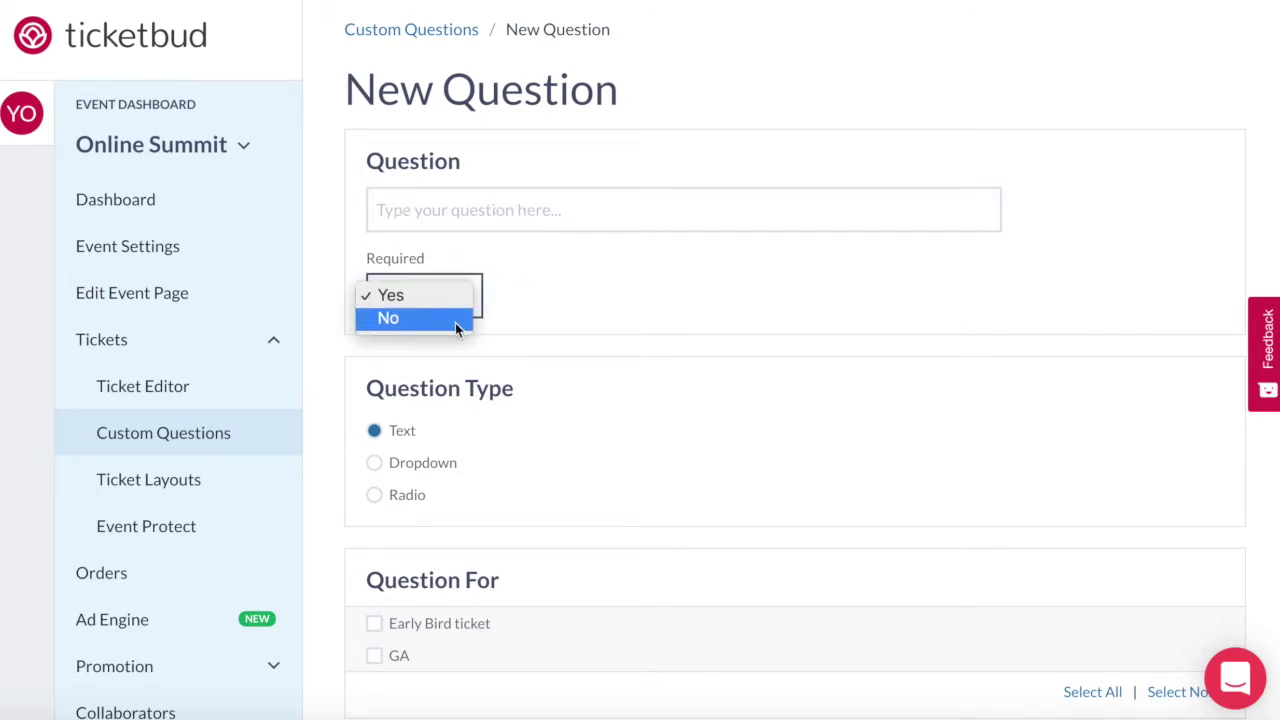
pyautogui.click(456, 300)
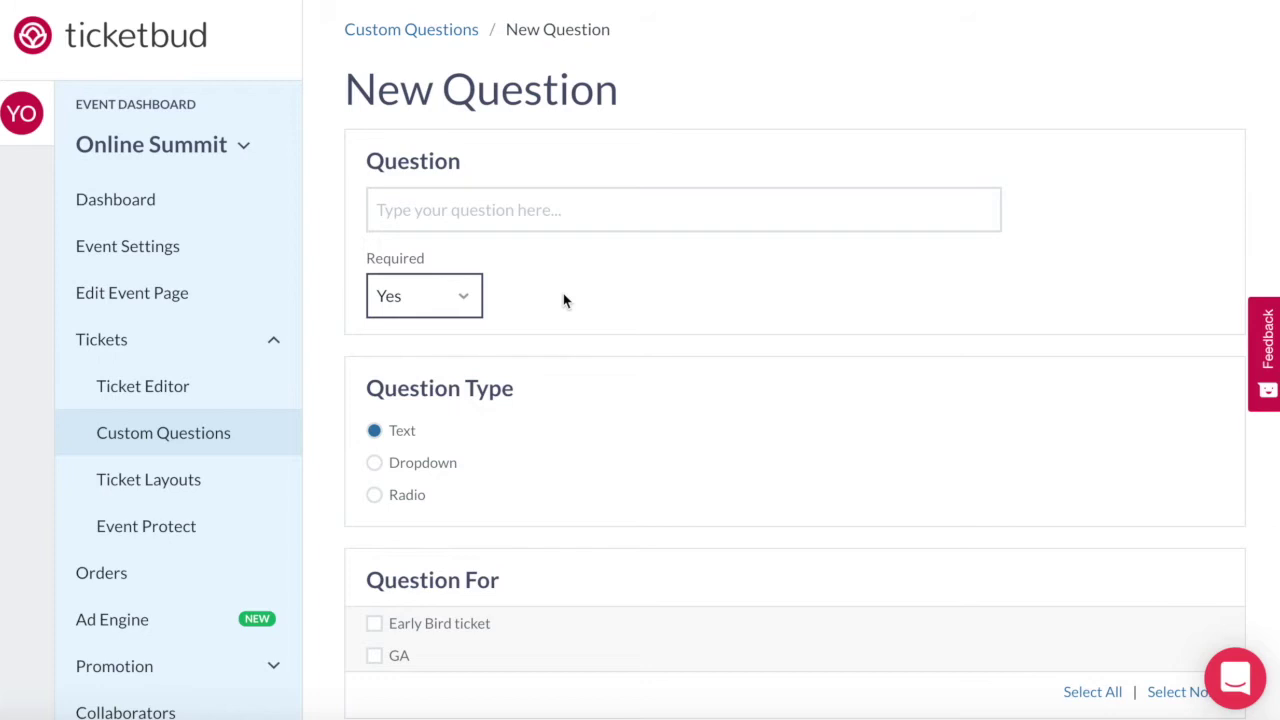
pyautogui.scroll(-1, 563, 378)
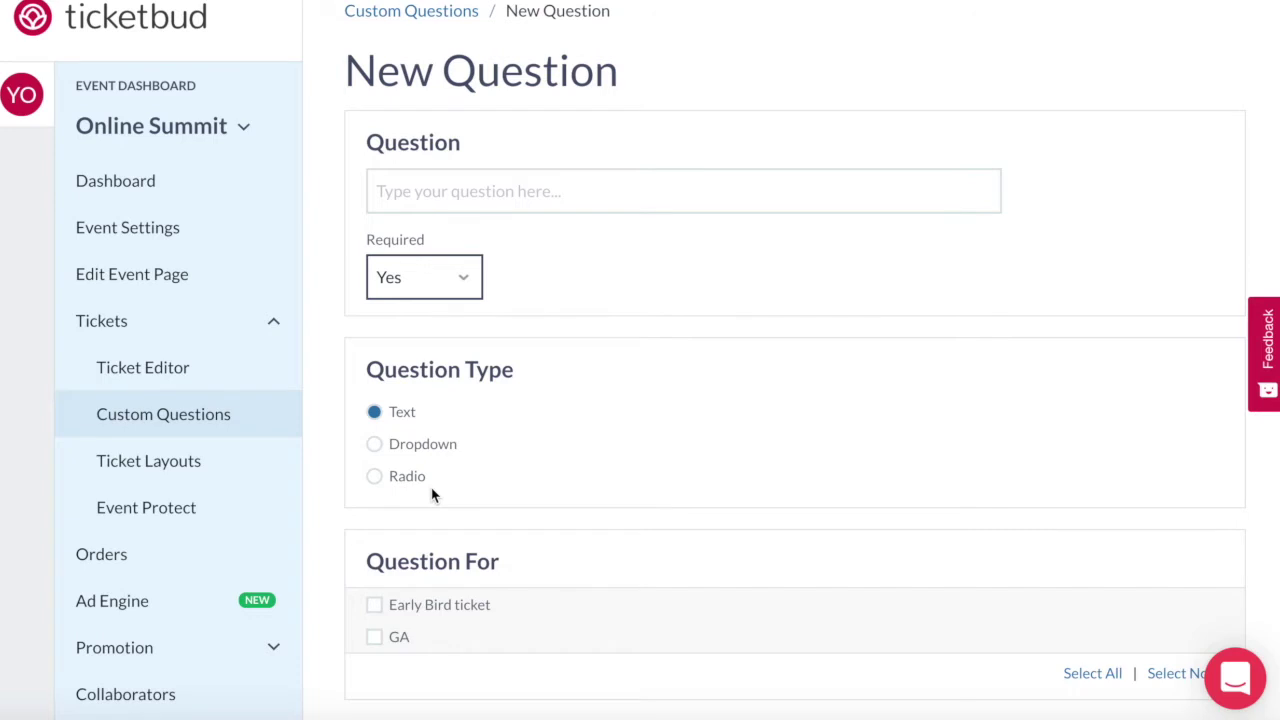
# Make the question a dropdown with choices Option 1, Option 2 and Option 3
pyautogui.click(373, 444)
pyautogui.scroll(-2, 497, 520)
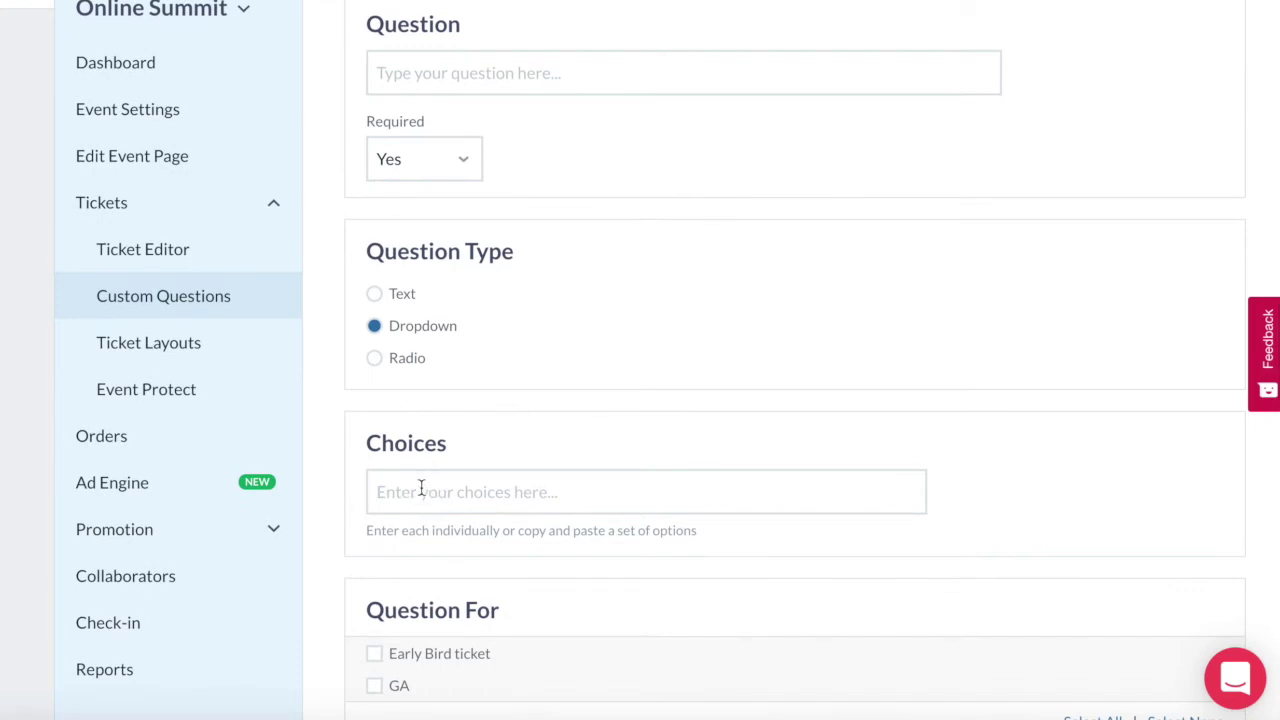
pyautogui.click(421, 491)
pyautogui.write('Option')
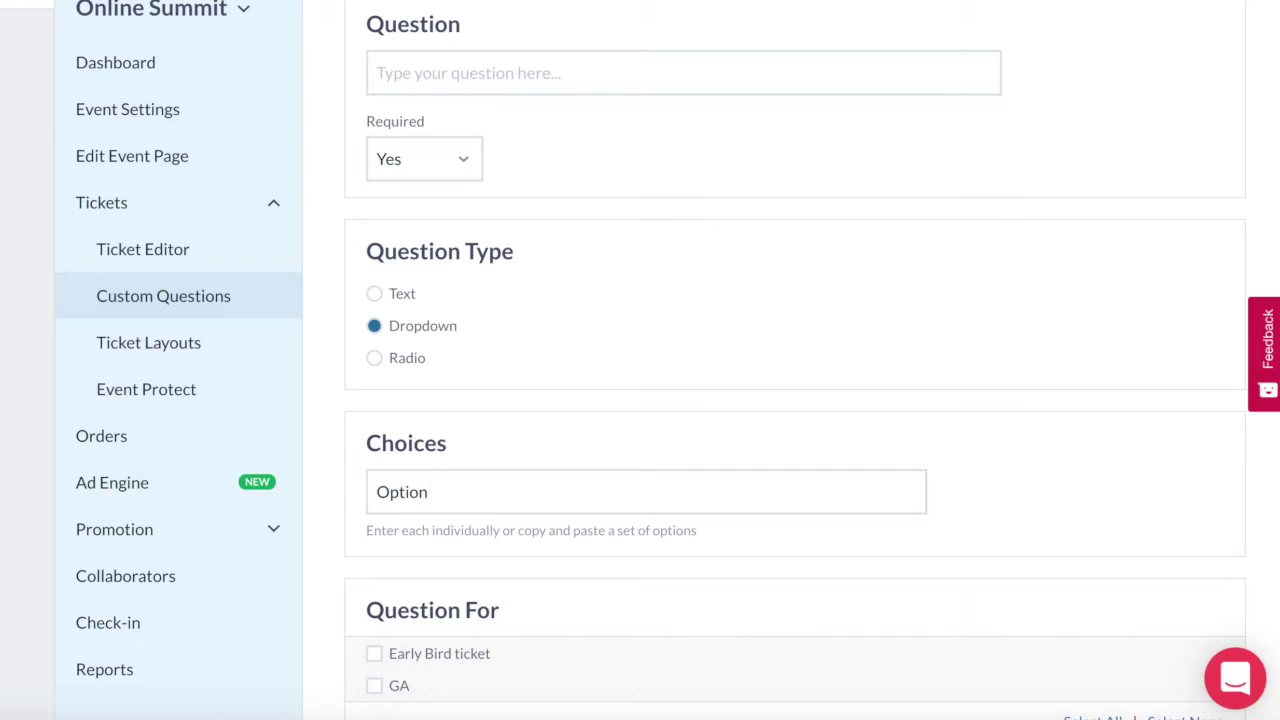
pyautogui.write(' 1')
pyautogui.press('Return')
pyautogui.write('Optio')
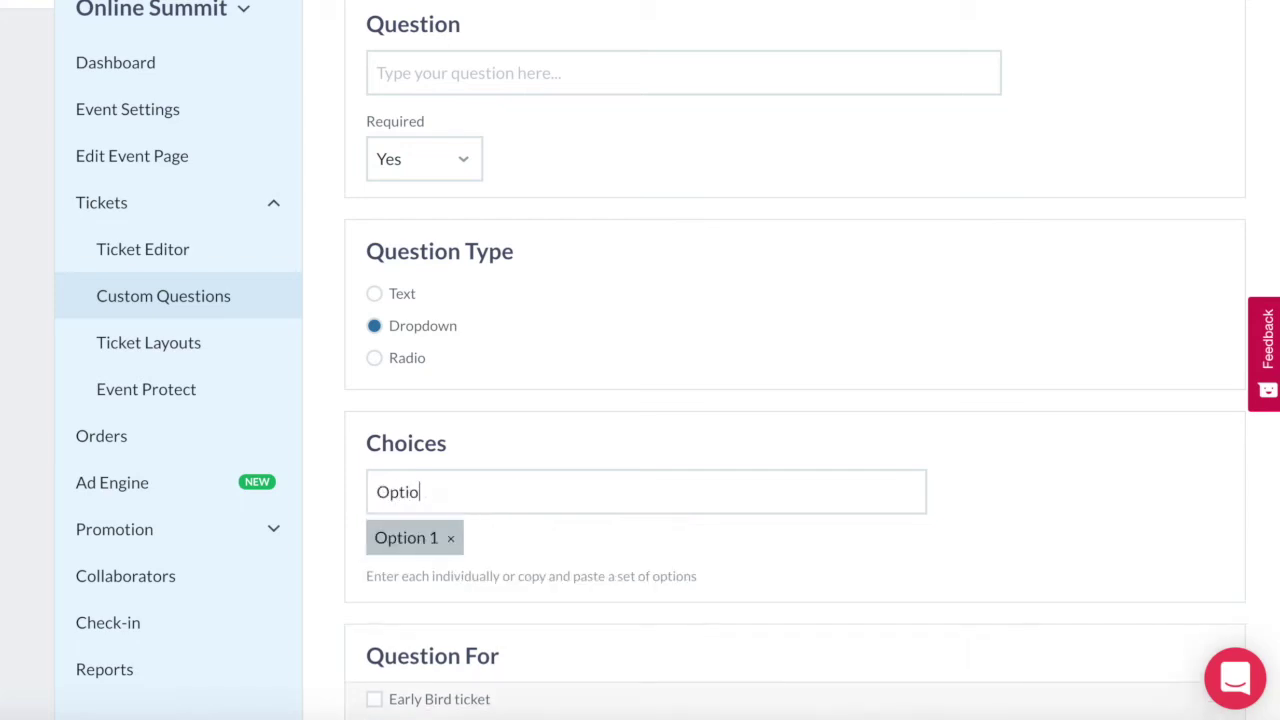
pyautogui.write('n 2')
pyautogui.press('Return')
pyautogui.write('O')
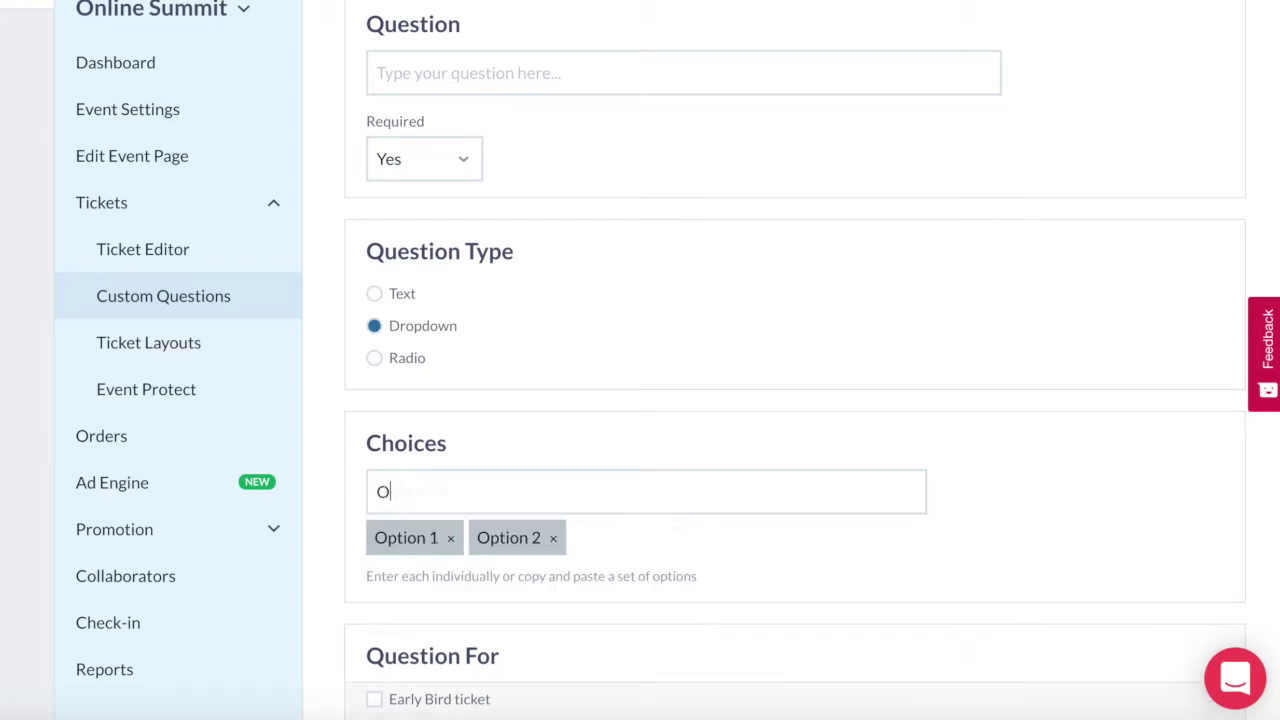
pyautogui.write('ption 3')
pyautogui.press('Return')
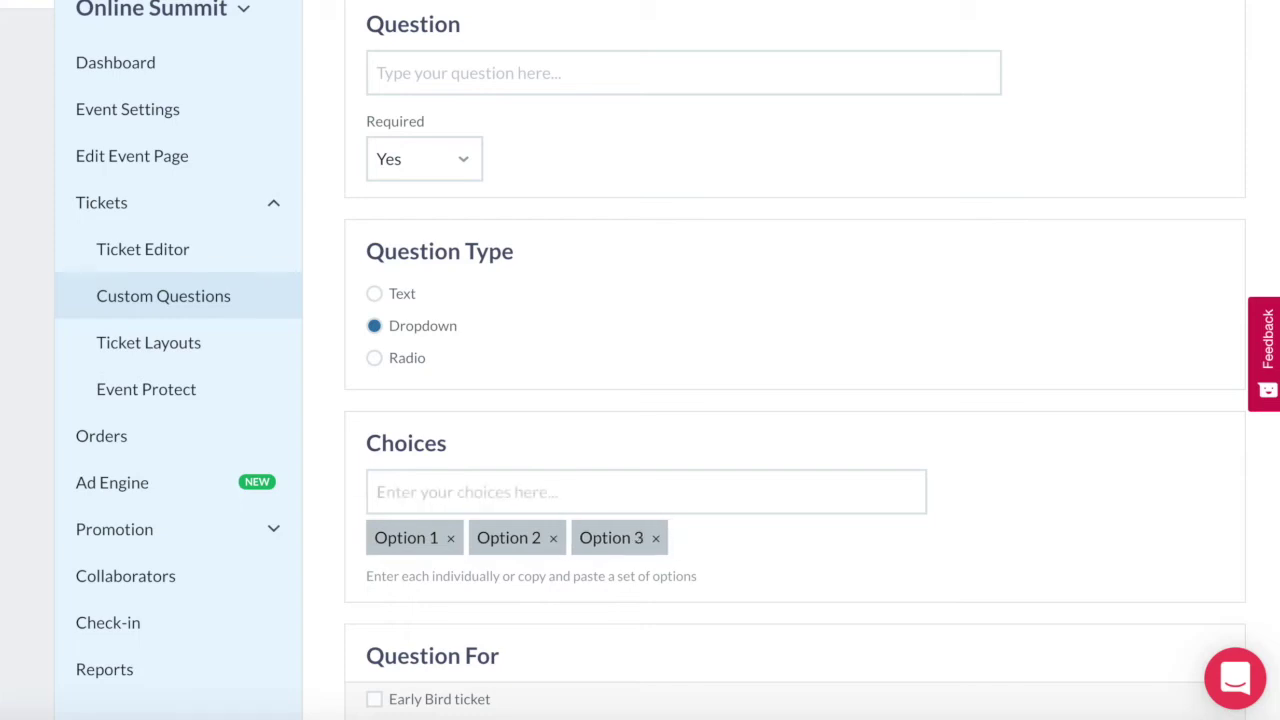
# Switch the question type from Dropdown to Radio
pyautogui.scroll(-1, 746, 514)
pyautogui.scroll(-1, 746, 514)
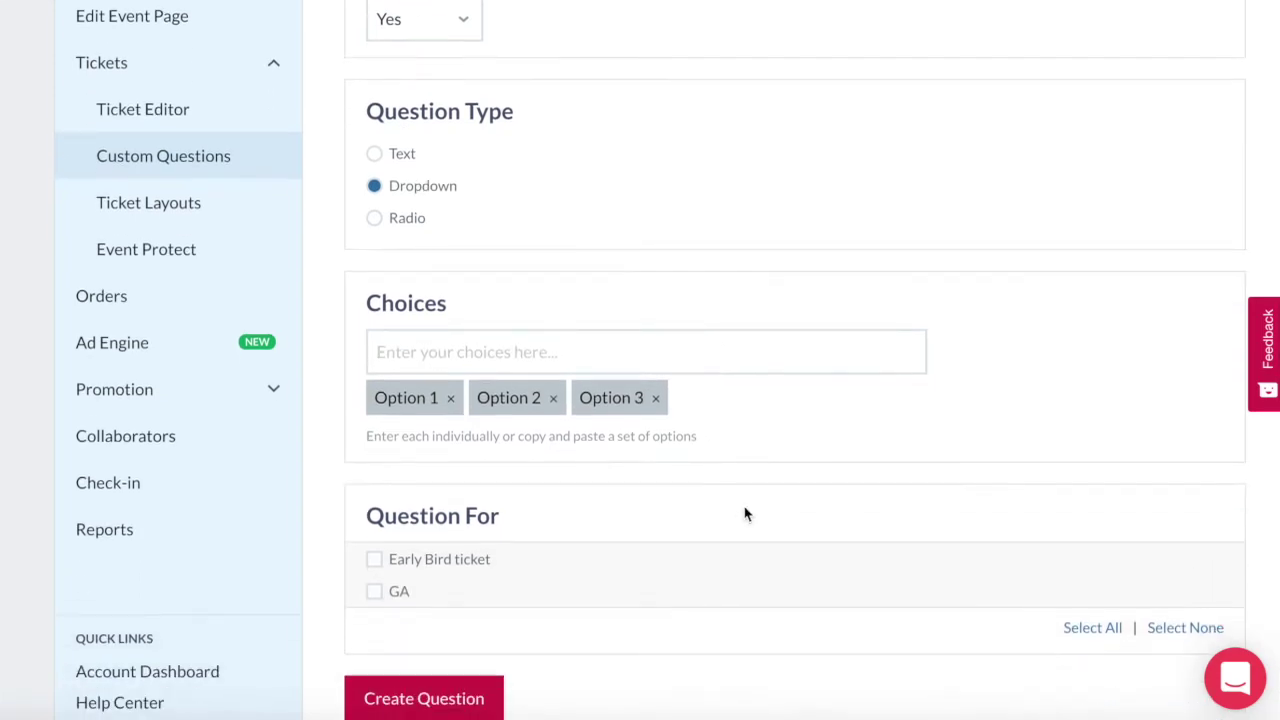
pyautogui.click(374, 219)
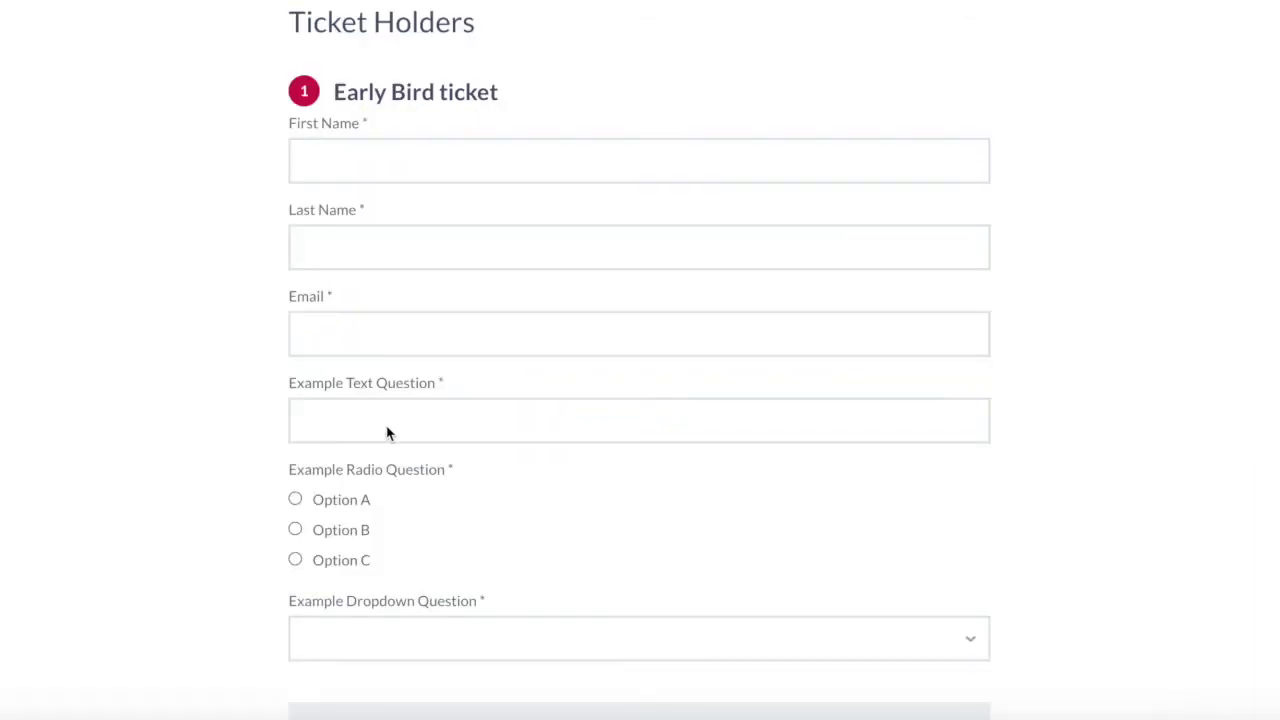
# Answer the sample form: 'they can write answers here', Option C, and dropdown Option 2
pyautogui.click(388, 432)
pyautogui.write('they can write an')
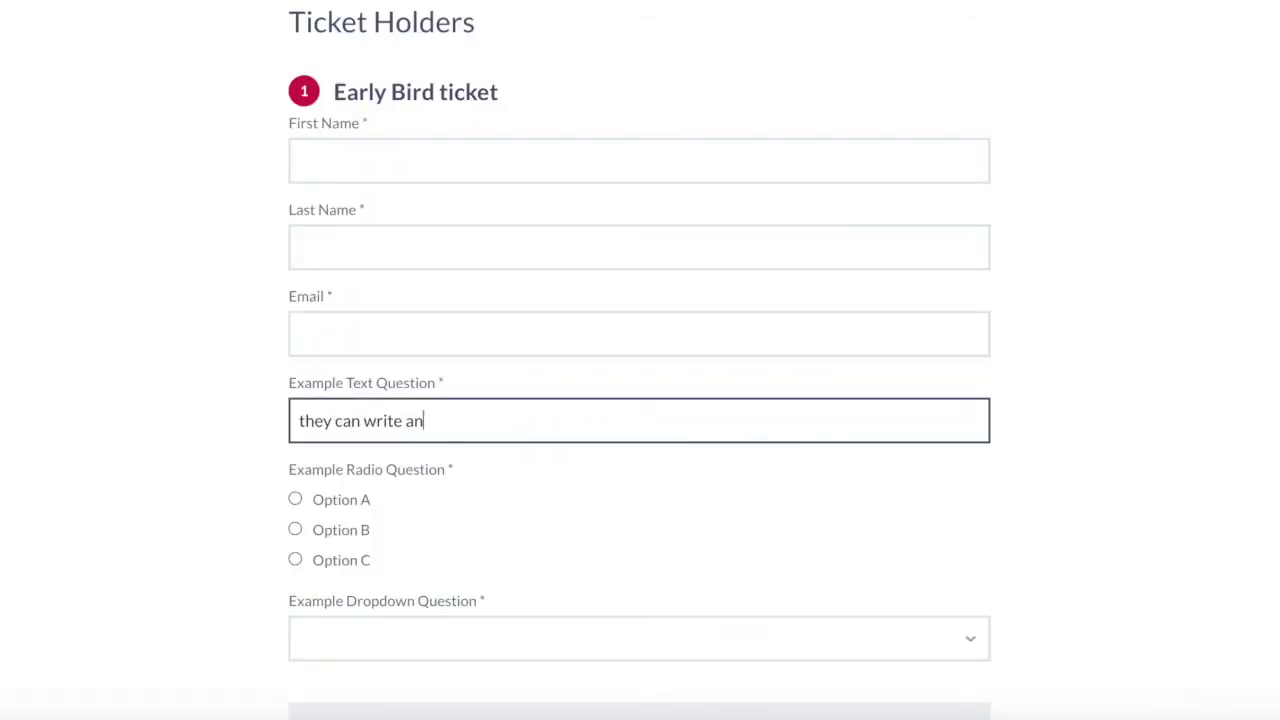
pyautogui.write('swers here')
pyautogui.click(295, 500)
pyautogui.click(295, 560)
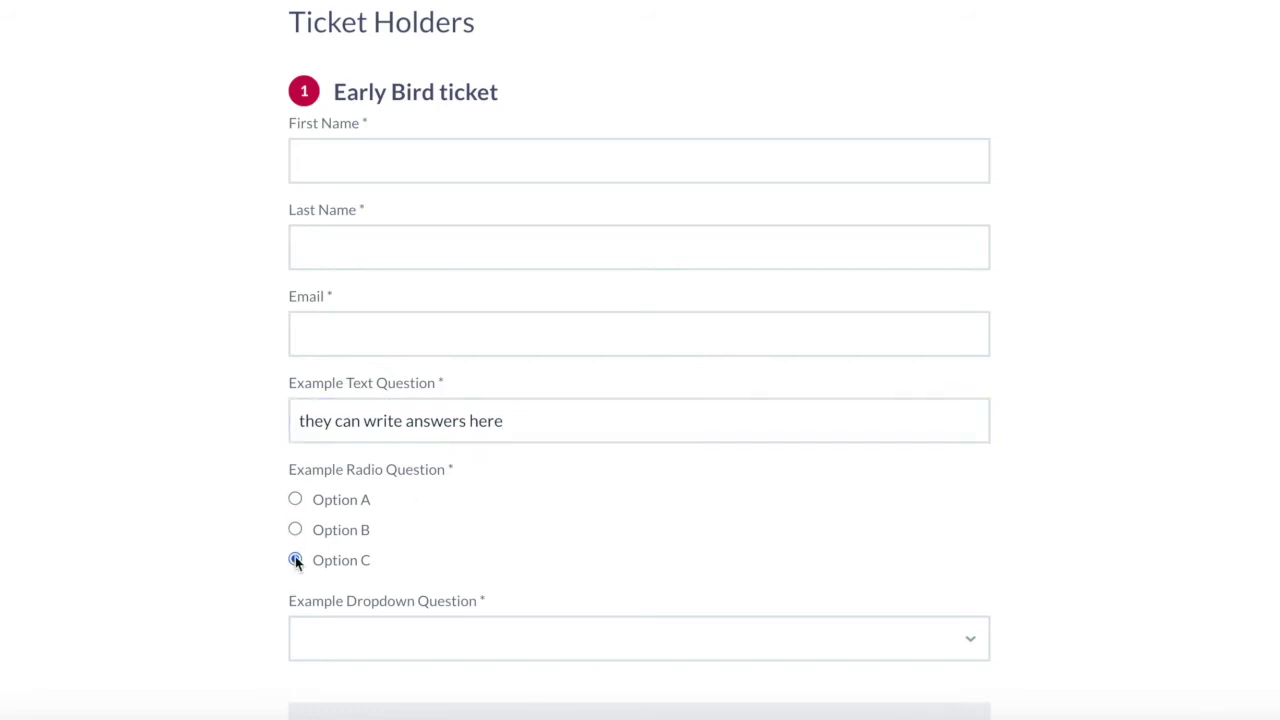
pyautogui.click(403, 642)
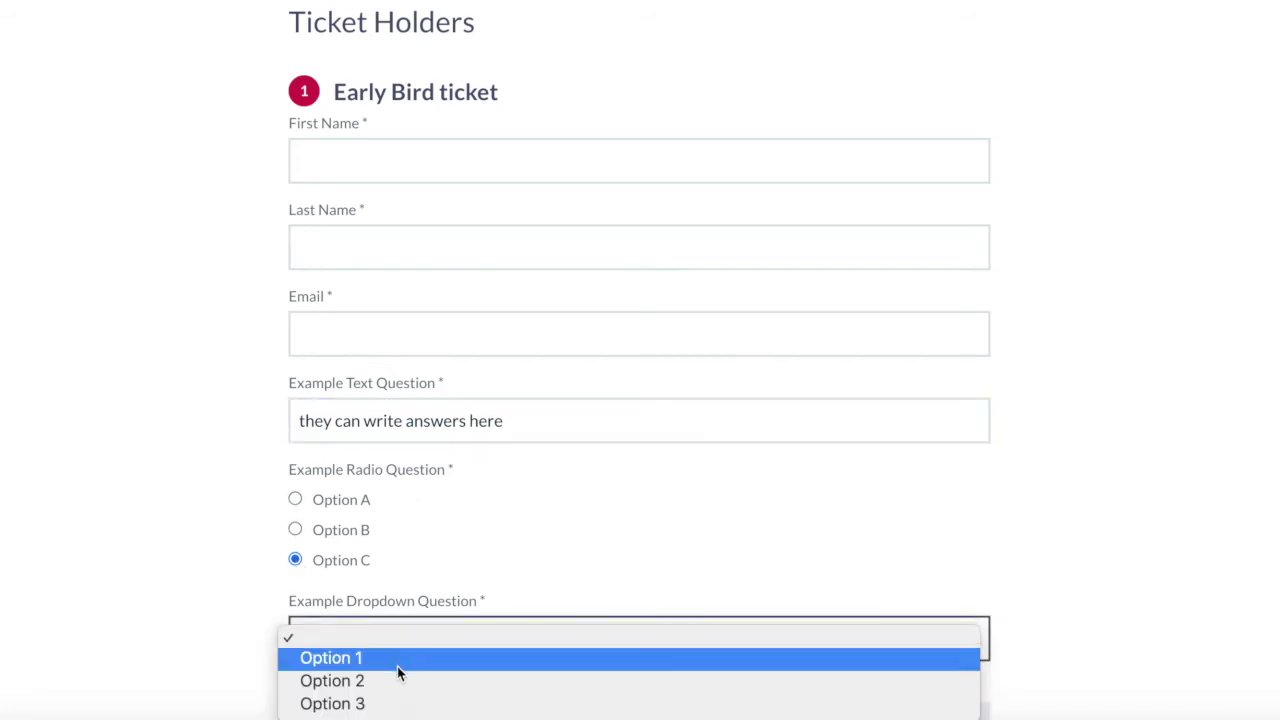
pyautogui.click(398, 687)
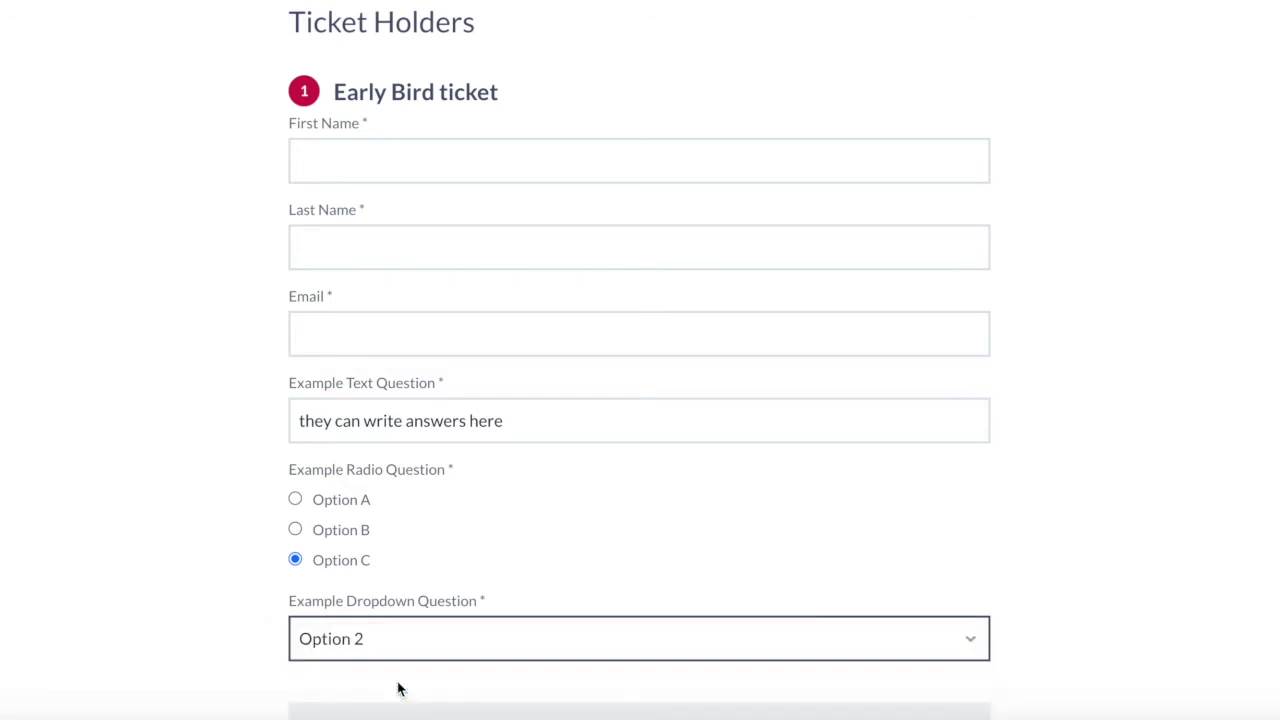
# Tick both Early Bird ticket and GA under Question For
pyautogui.scroll(-3, 208, 615)
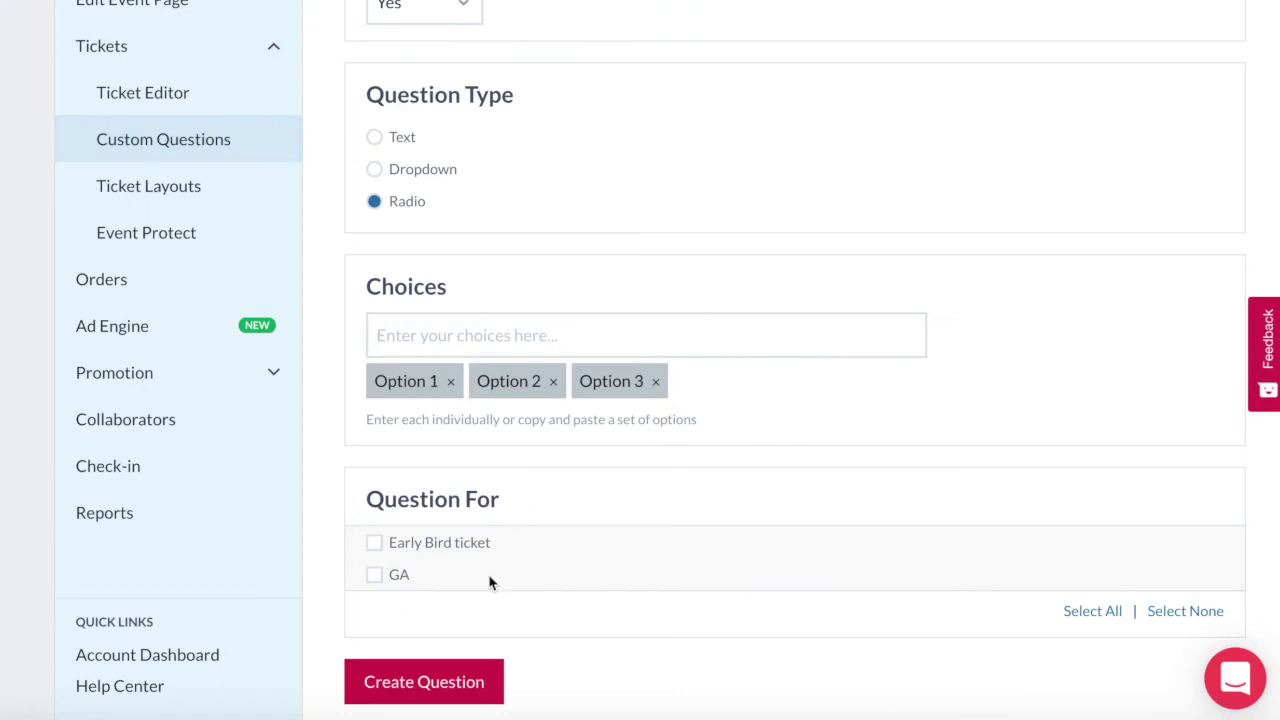
pyautogui.click(375, 546)
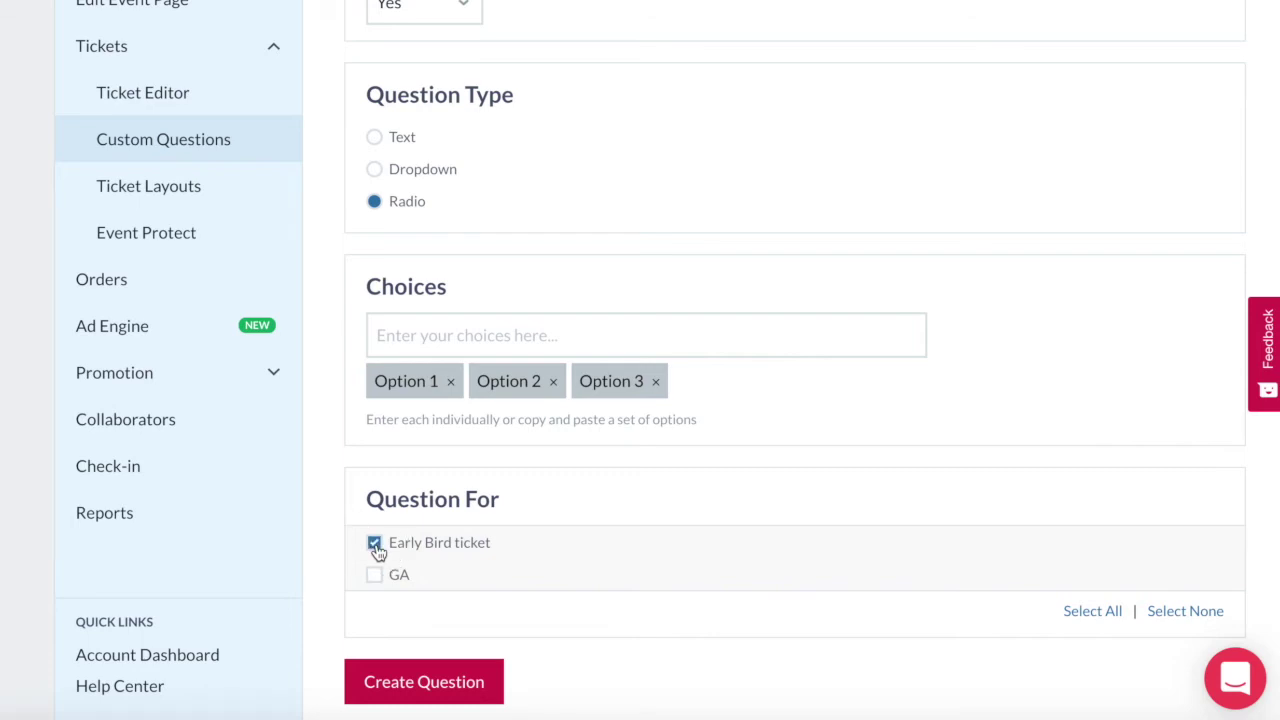
pyautogui.click(1086, 618)
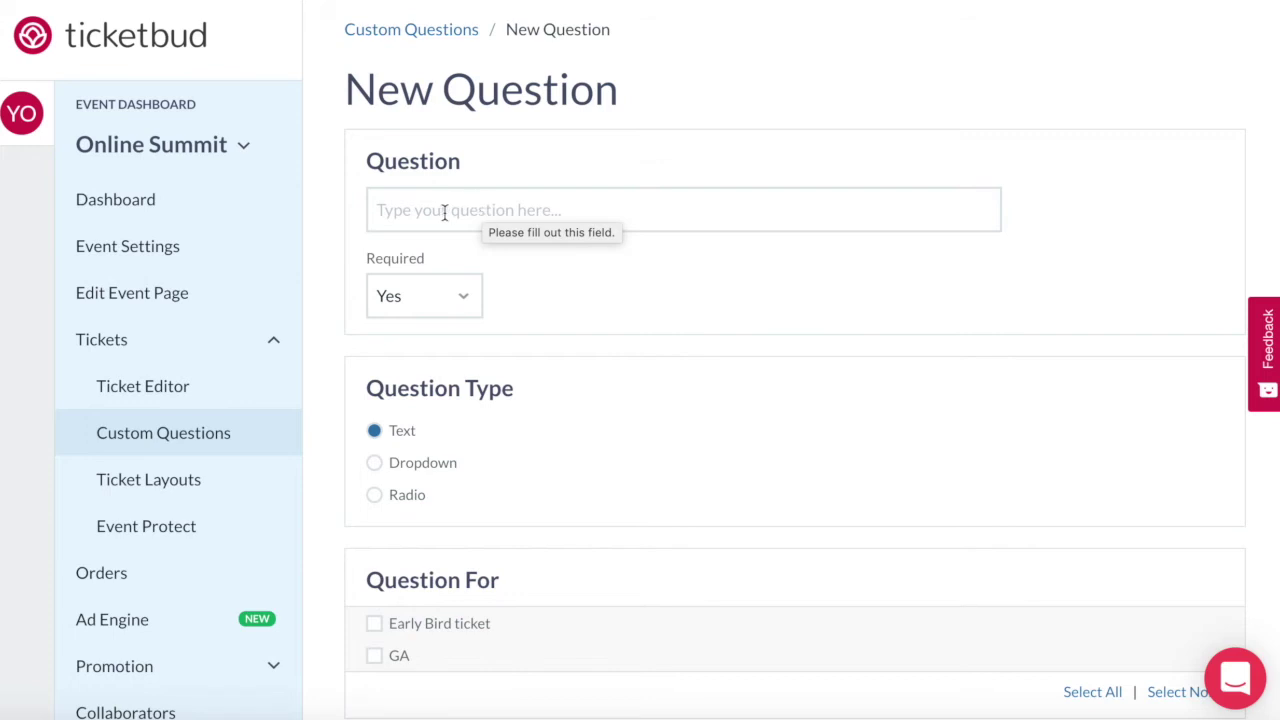
# Enter the question wording 'What t-shirt size do you want?'
pyautogui.click(443, 210)
pyautogui.write('What t-')
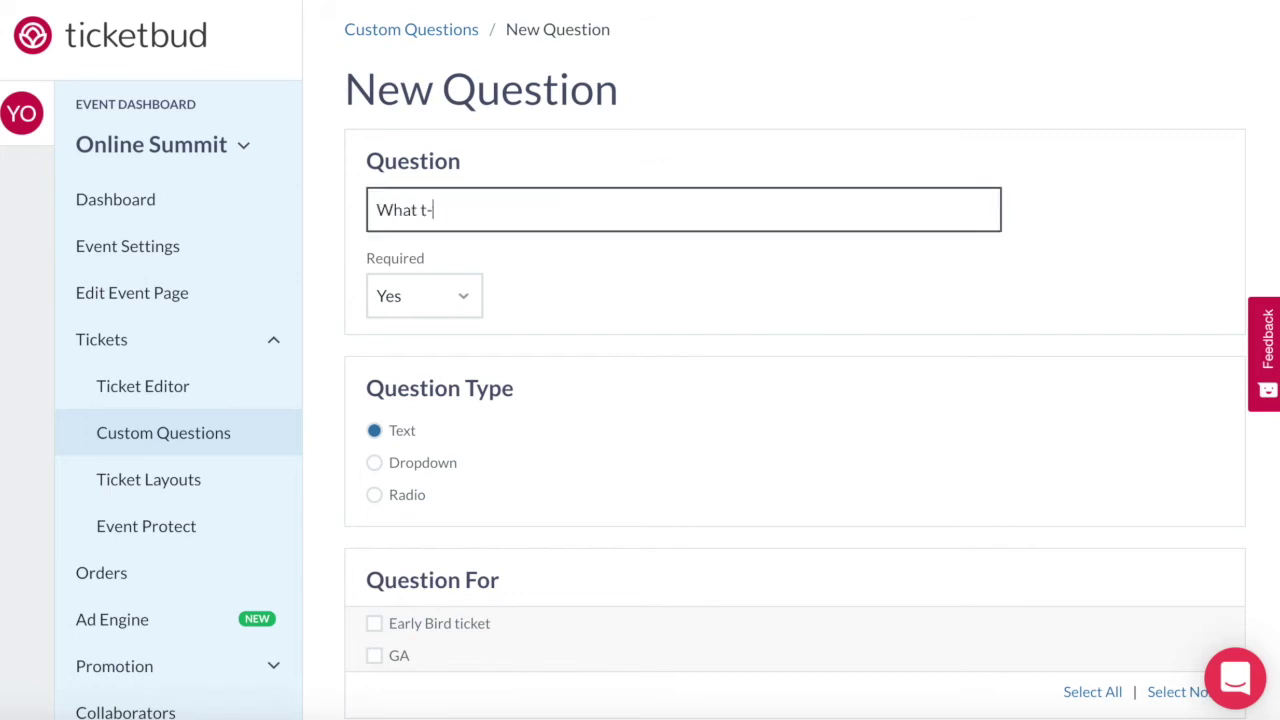
pyautogui.write('shirt size ')
pyautogui.write('do you want?')
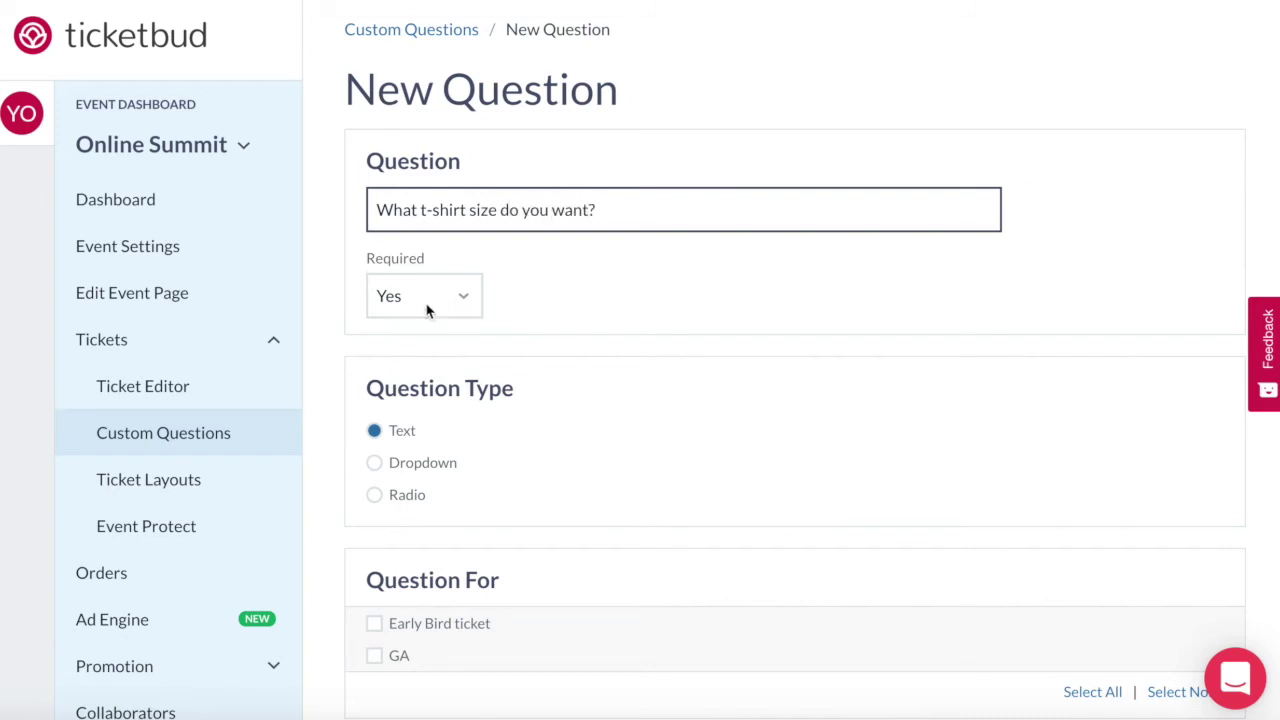
pyautogui.click(495, 314)
# Make it a dropdown with choices Small, Medium, Large and Extra Large
pyautogui.click(376, 468)
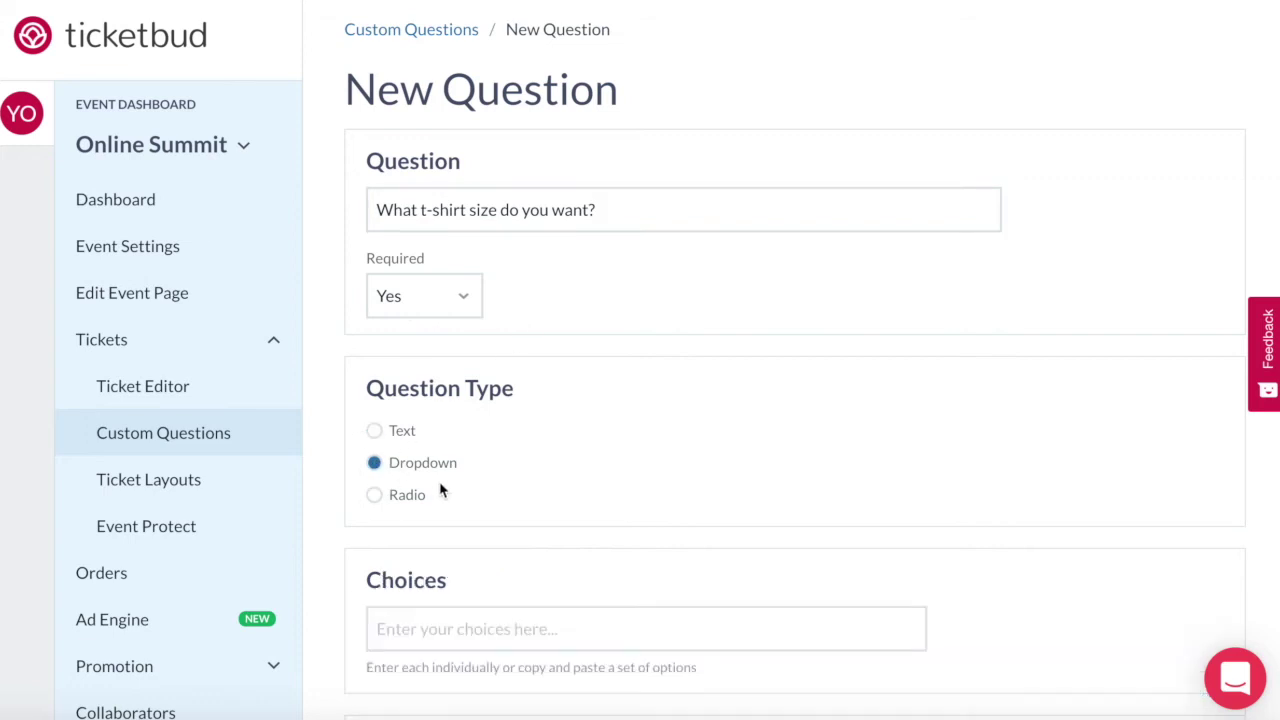
pyautogui.scroll(-1, 443, 490)
pyautogui.click(420, 564)
pyautogui.write('Small')
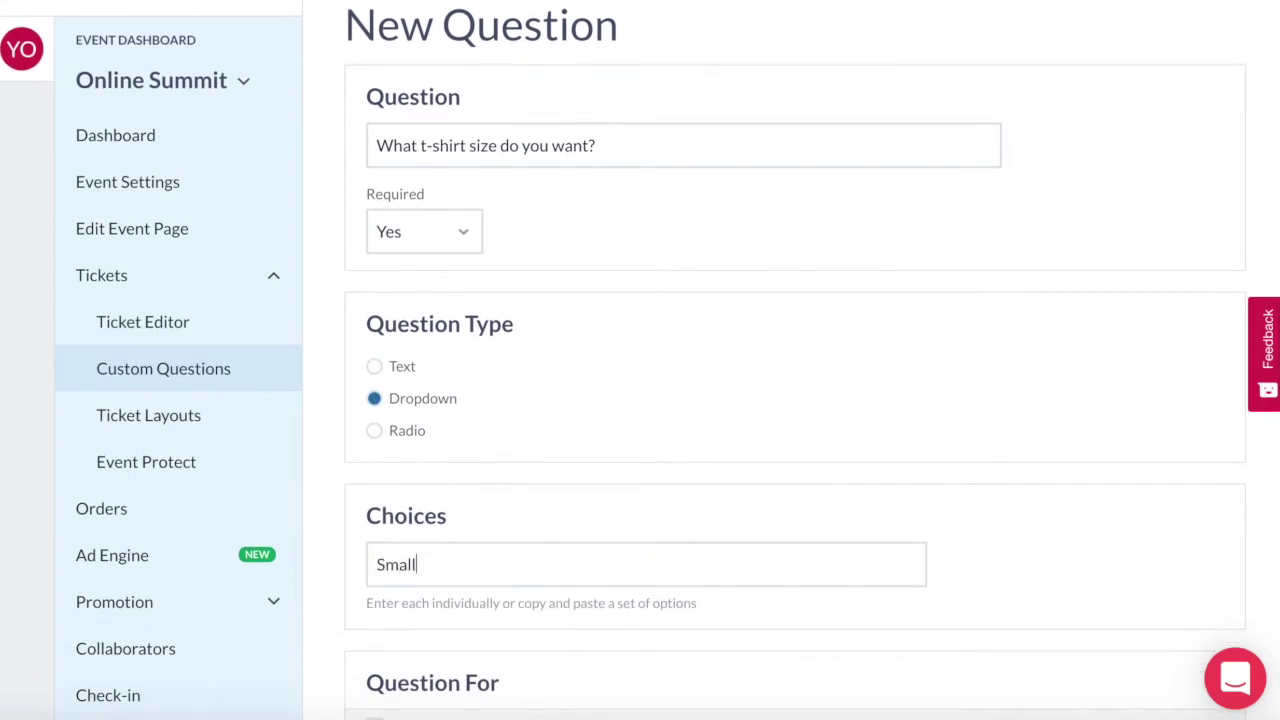
pyautogui.press('Return')
pyautogui.write('Medium')
pyautogui.press('Return')
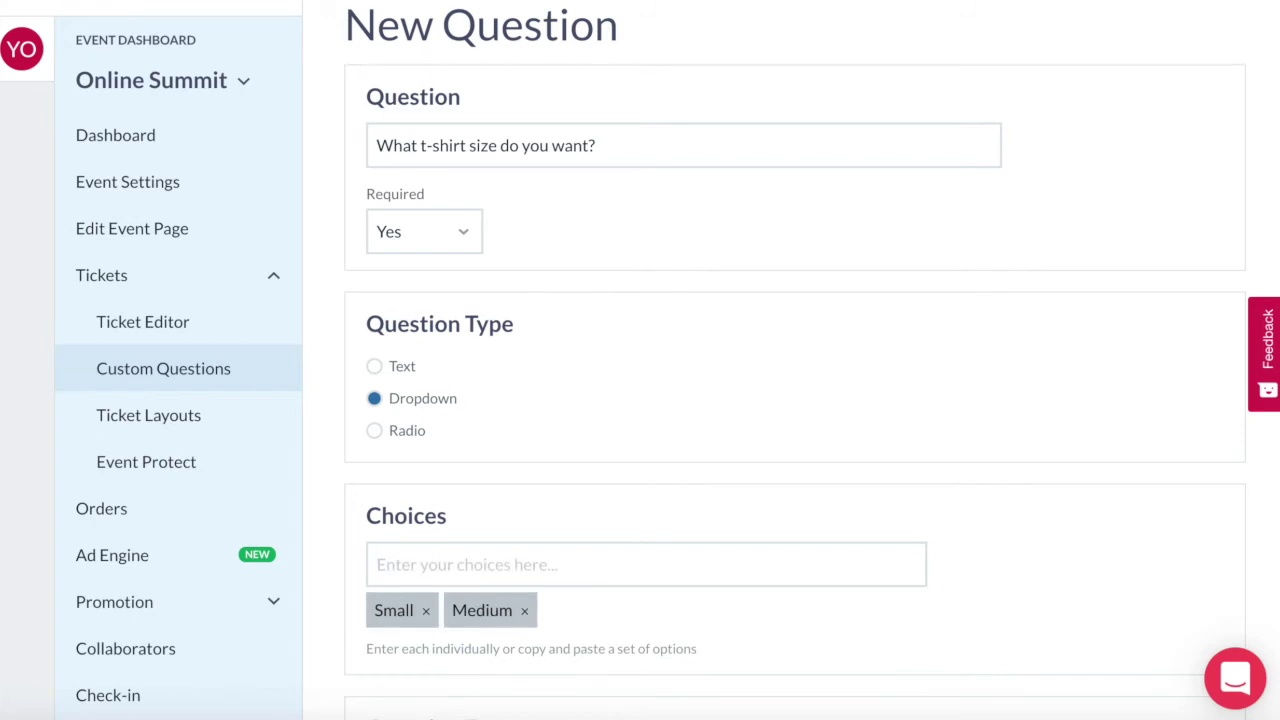
pyautogui.write('Large')
pyautogui.press('Return')
pyautogui.write('Extra Large')
pyautogui.press('Return')
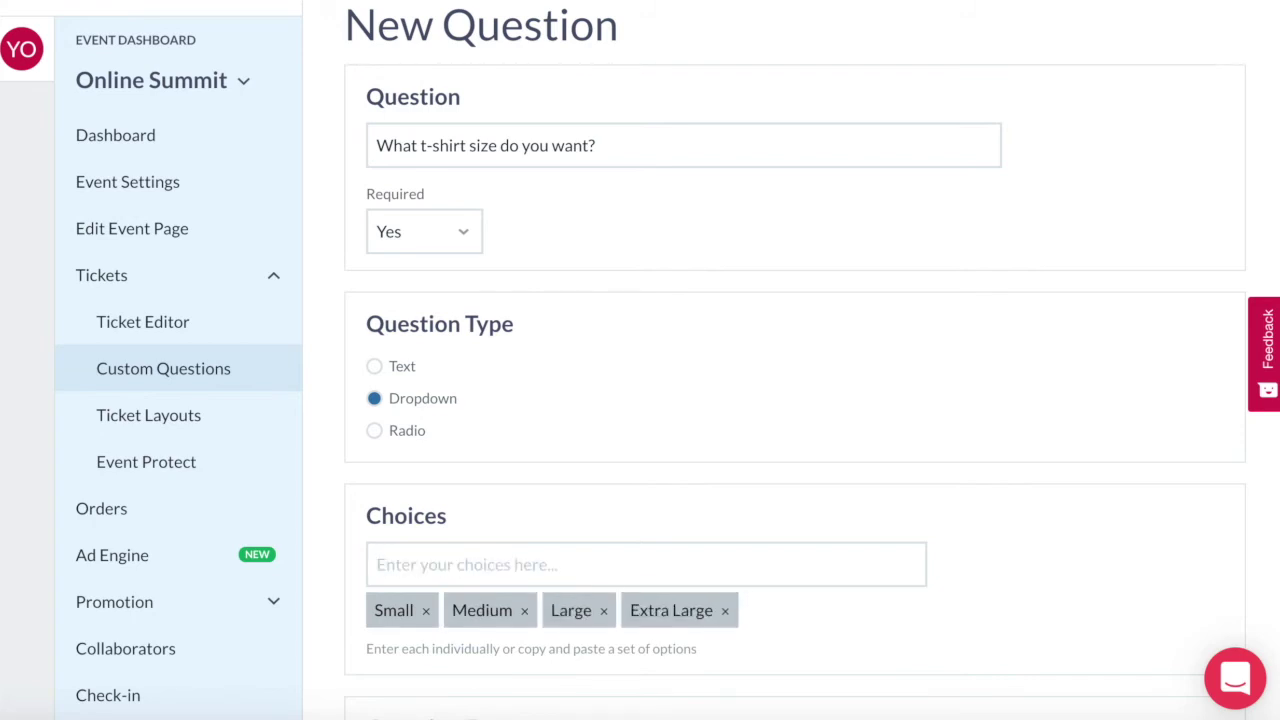
# Limit the question to Early Bird tickets and create it
pyautogui.scroll(-3, 640, 400)
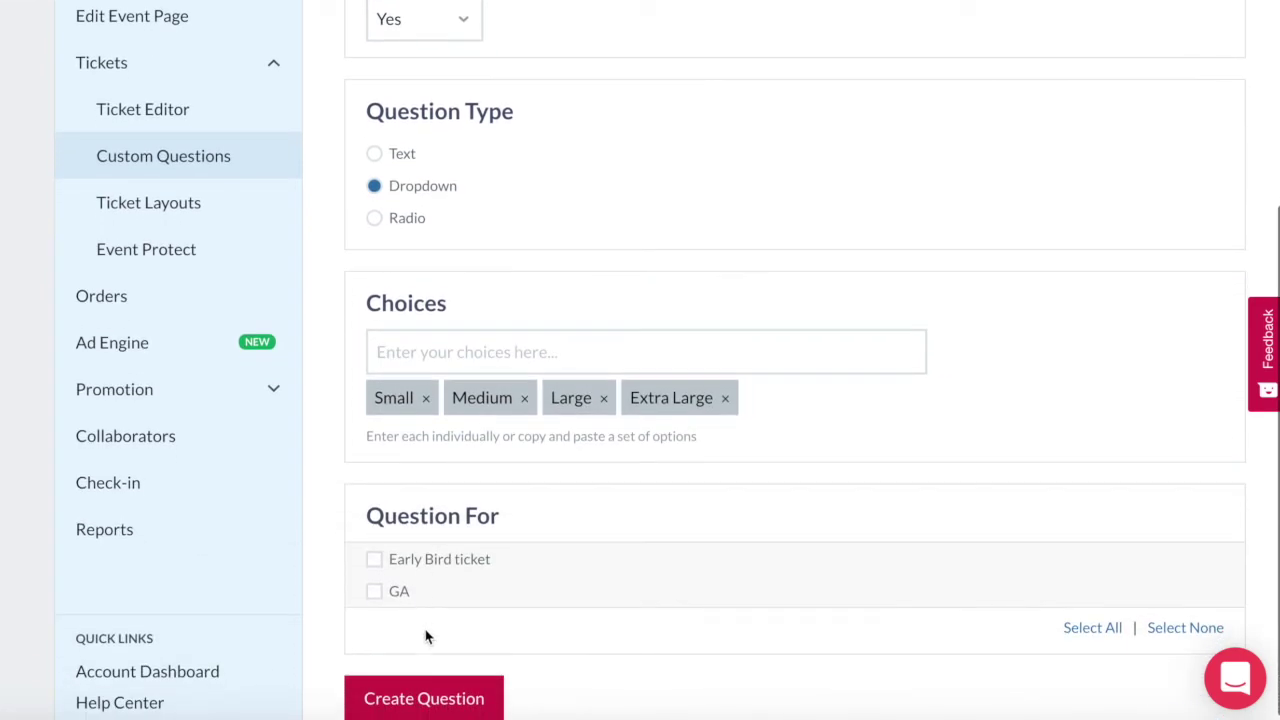
pyautogui.click(376, 562)
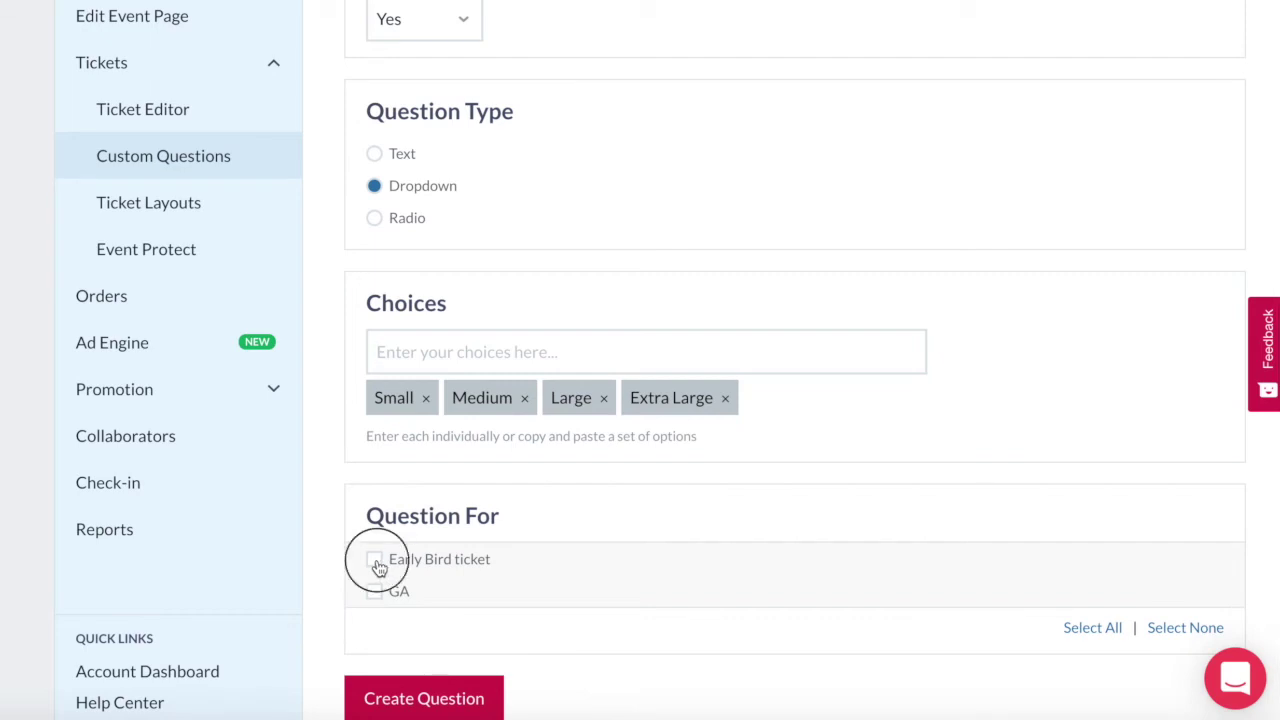
pyautogui.click(423, 692)
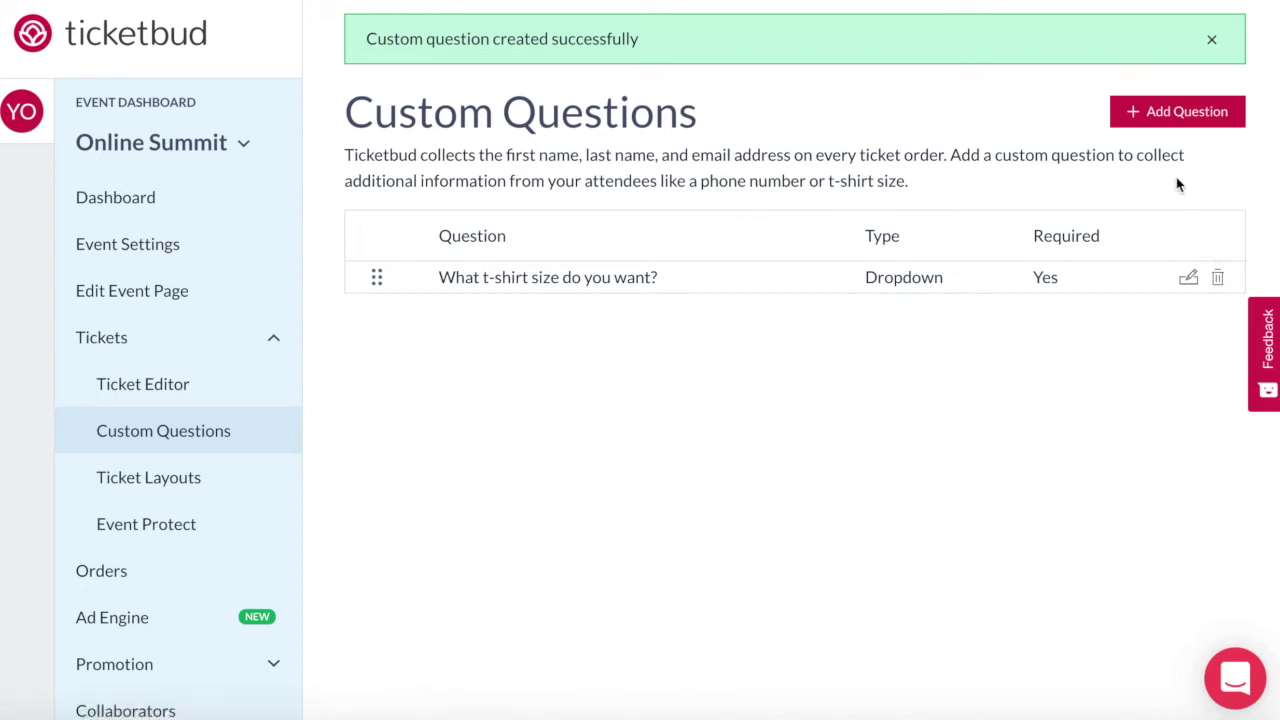
# Start a new question with the dietary requirements wording, set Required to No
pyautogui.click(1172, 116)
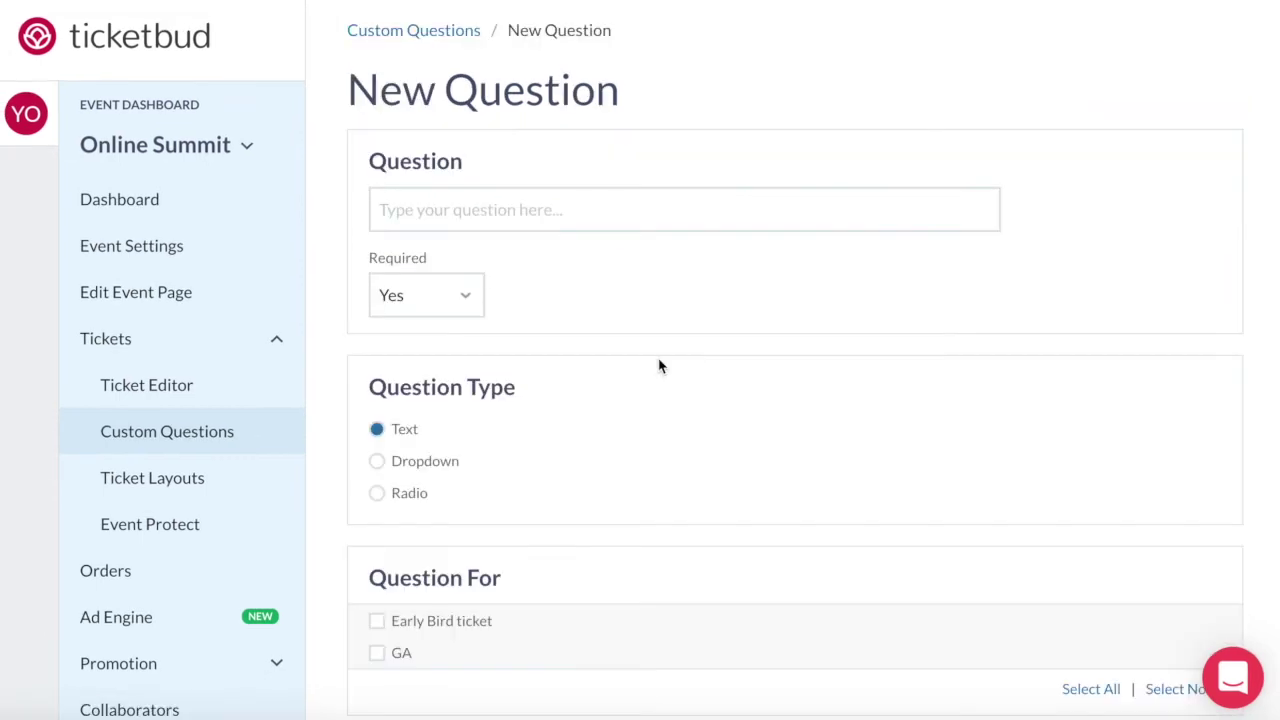
pyautogui.click(500, 210)
pyautogui.click(497, 258)
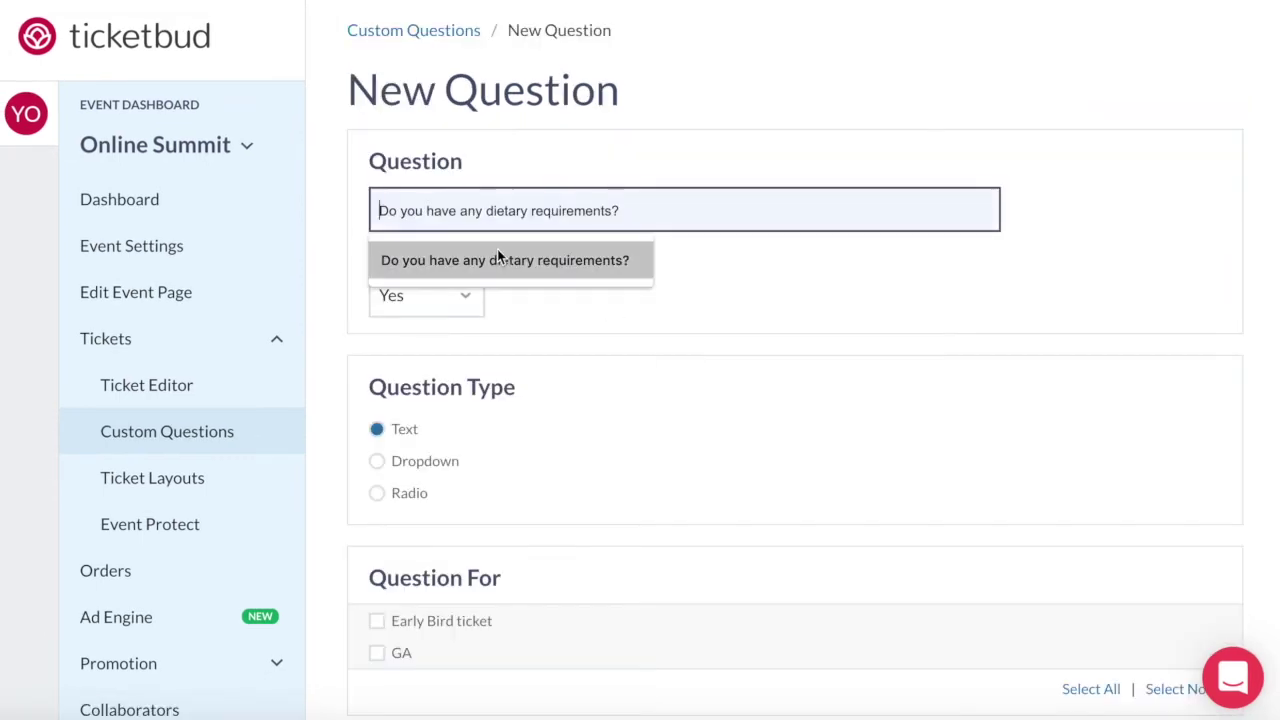
pyautogui.click(474, 297)
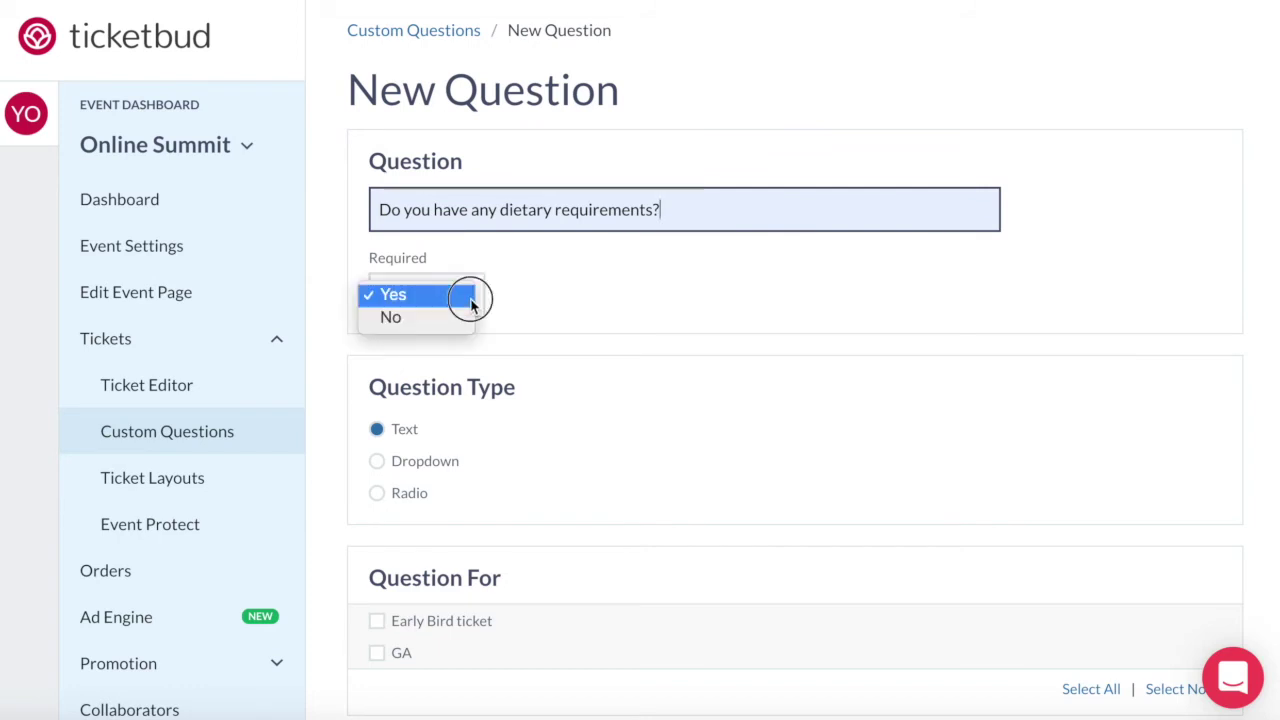
pyautogui.click(466, 318)
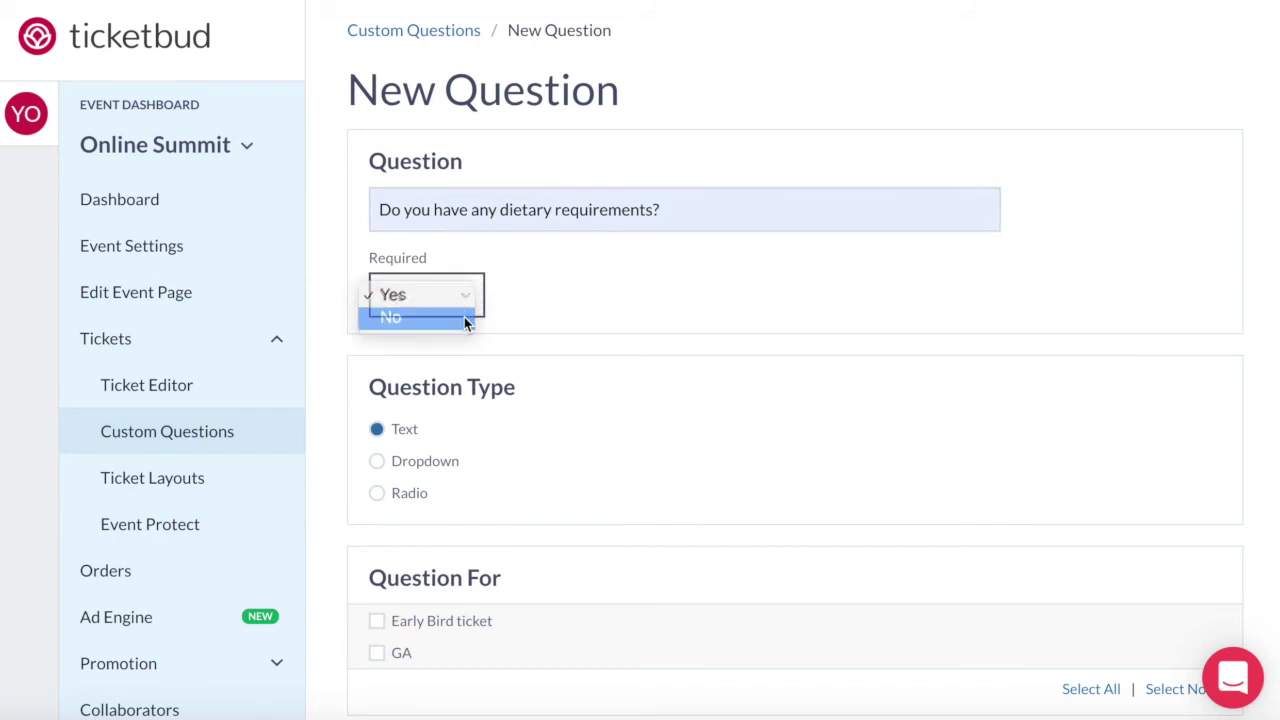
# Make it a Radio question with pasted diet choices for all tickets, and create it
pyautogui.click(377, 495)
pyautogui.scroll(-1, 503, 553)
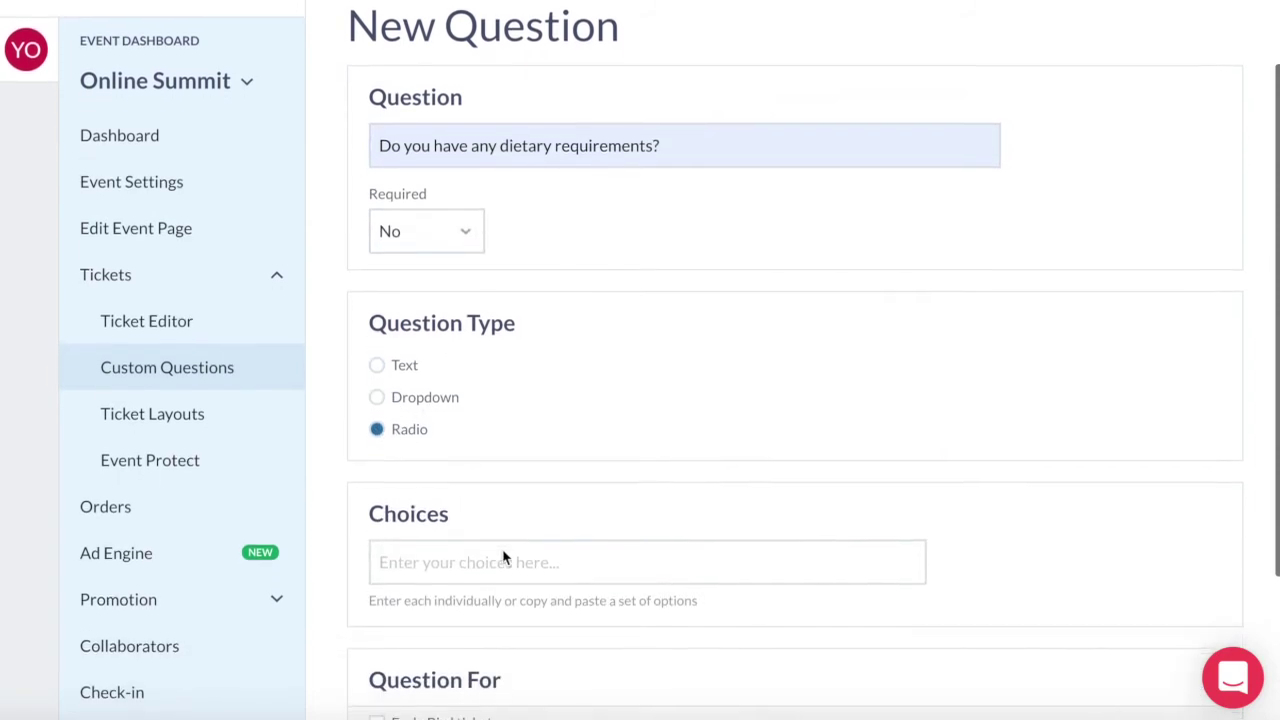
pyautogui.scroll(-1, 503, 556)
pyautogui.click(463, 517)
pyautogui.hotkey('ctrl', 'v')
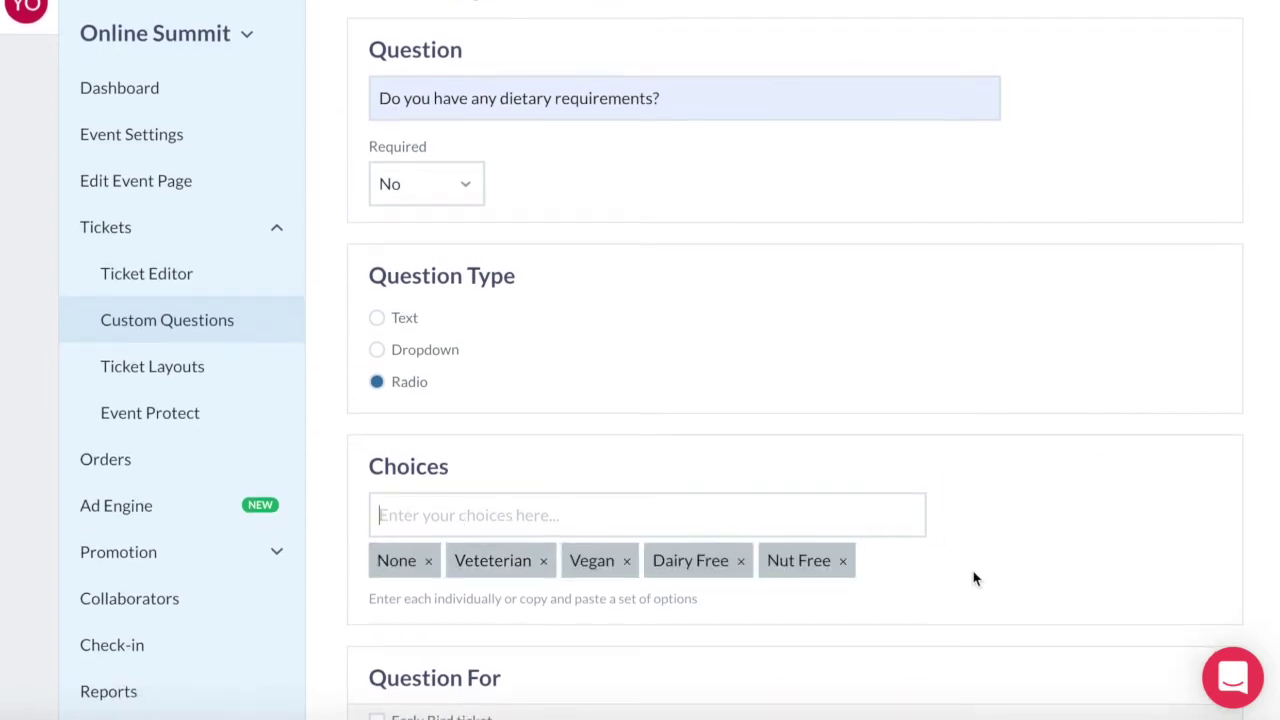
pyautogui.scroll(-3, 973, 578)
pyautogui.scroll(-2, 973, 578)
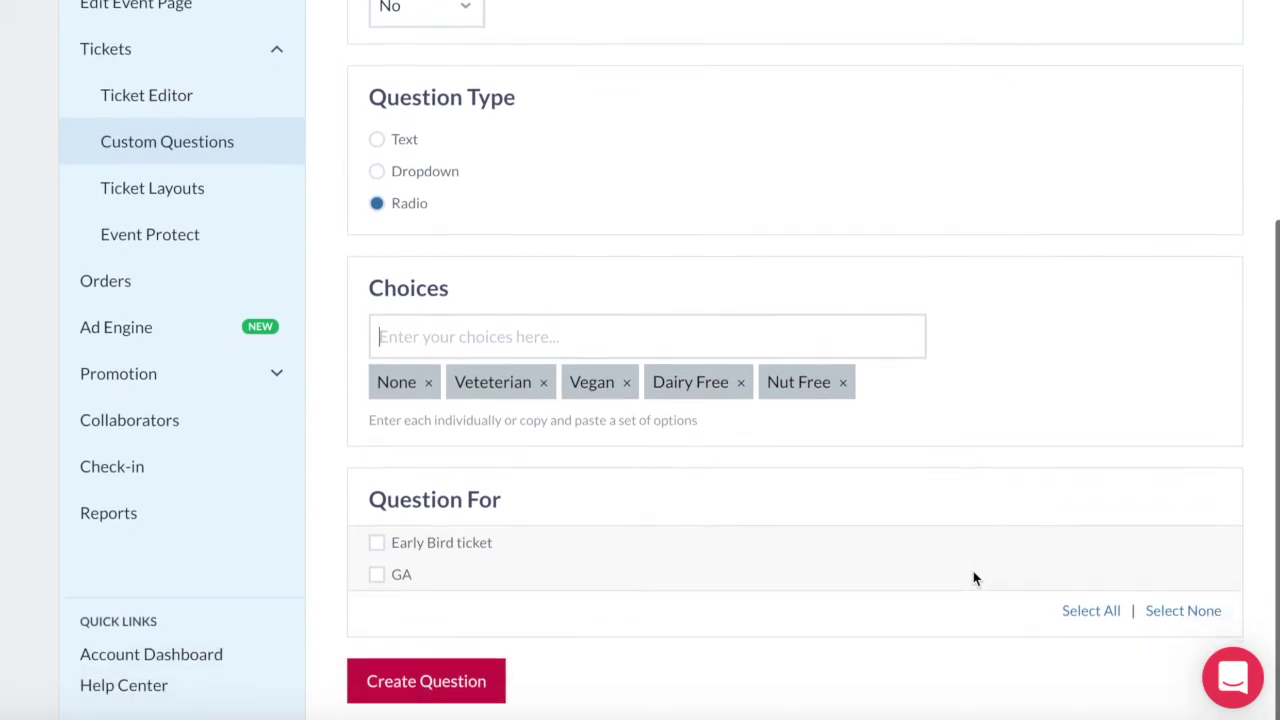
pyautogui.click(1091, 612)
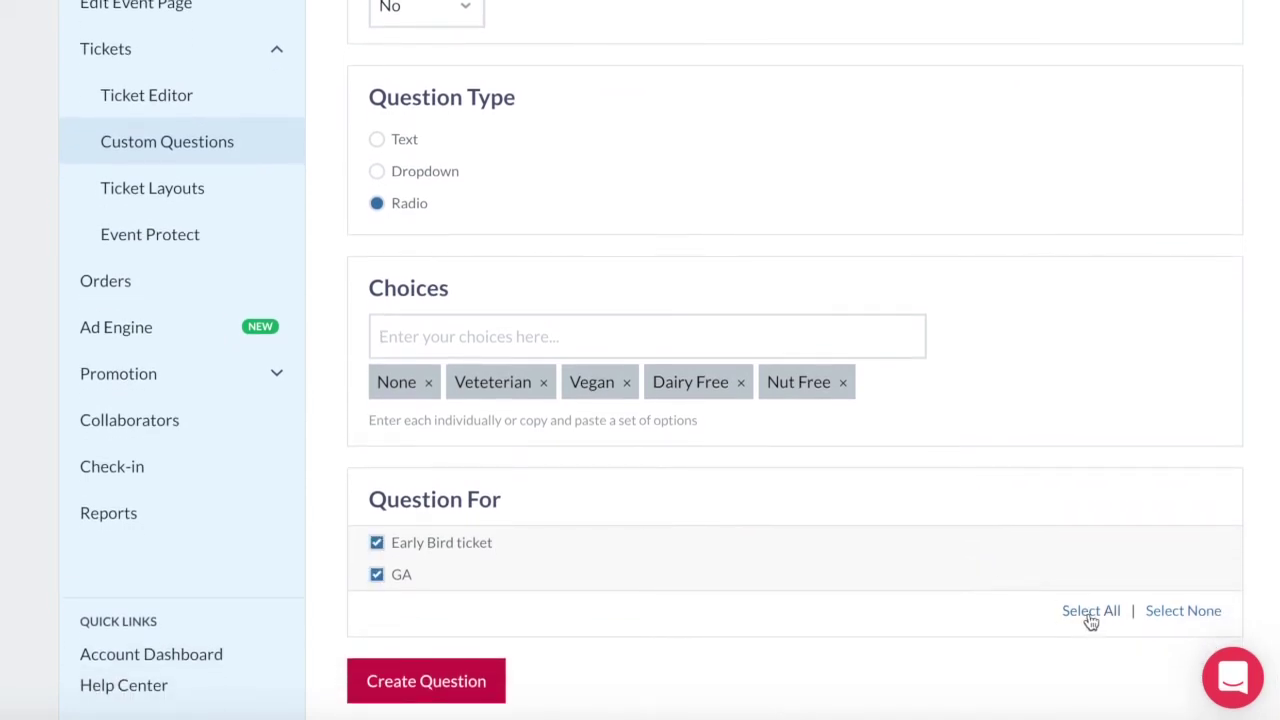
pyautogui.click(427, 683)
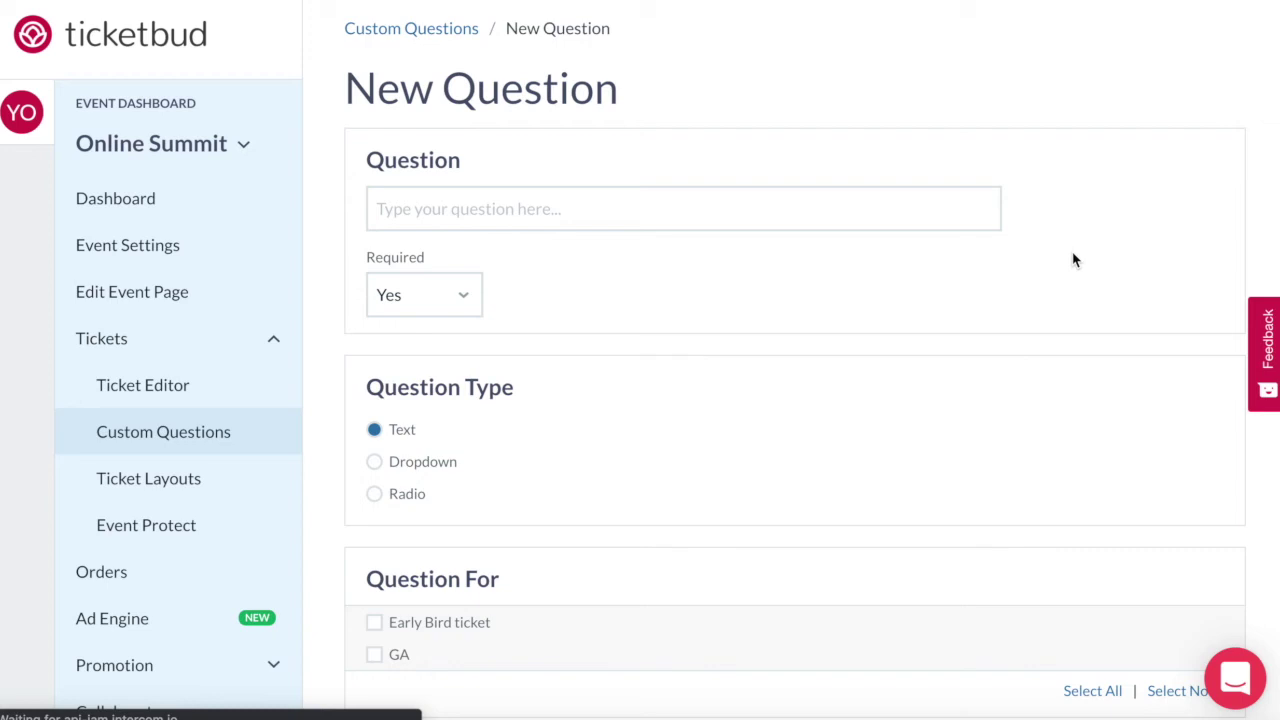
# Enter the unlisted food allergies question, set Required to No, and select all tickets
pyautogui.click(520, 213)
pyautogui.write('If you have f')
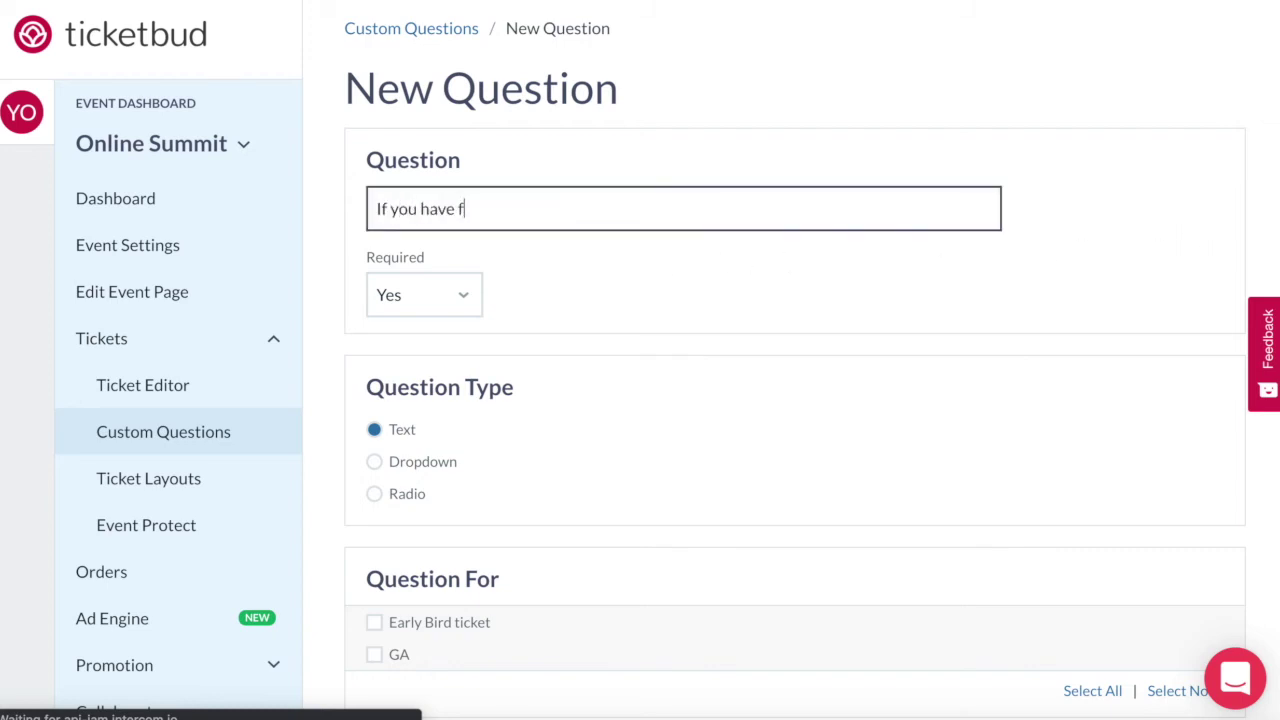
pyautogui.write('ood allergies not previously listed, please pro')
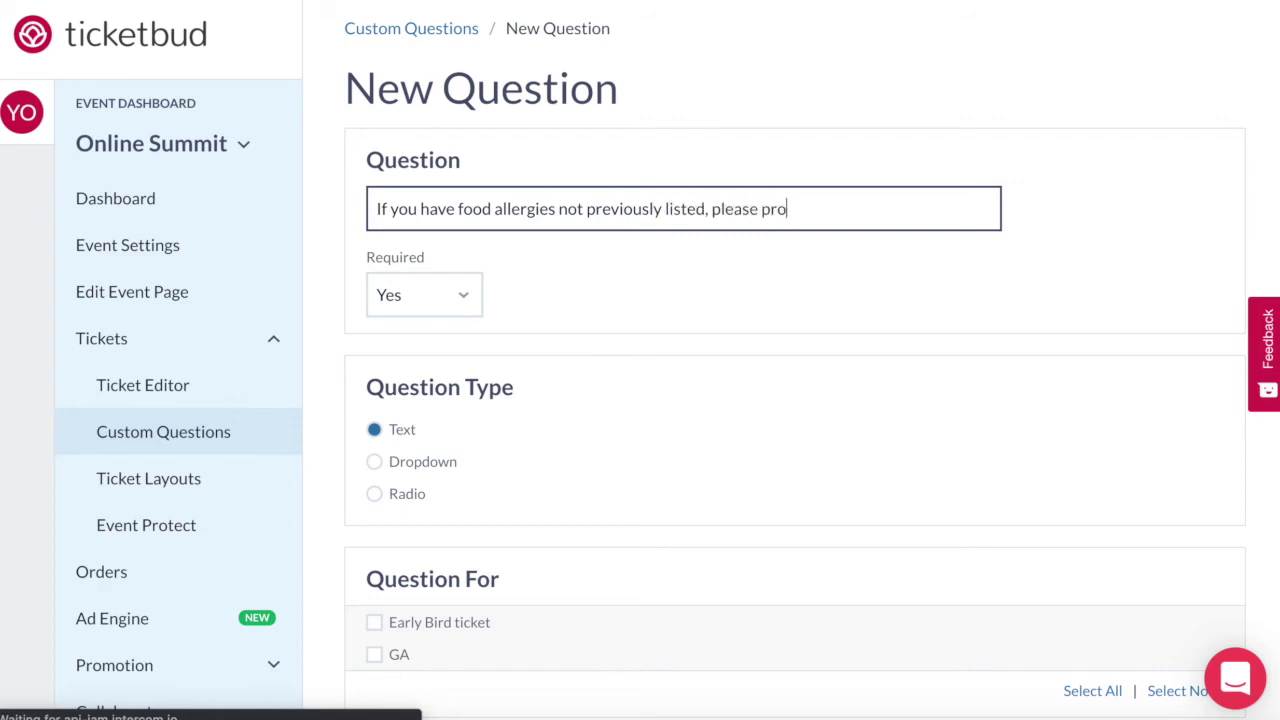
pyautogui.write('vide details')
pyautogui.click(468, 300)
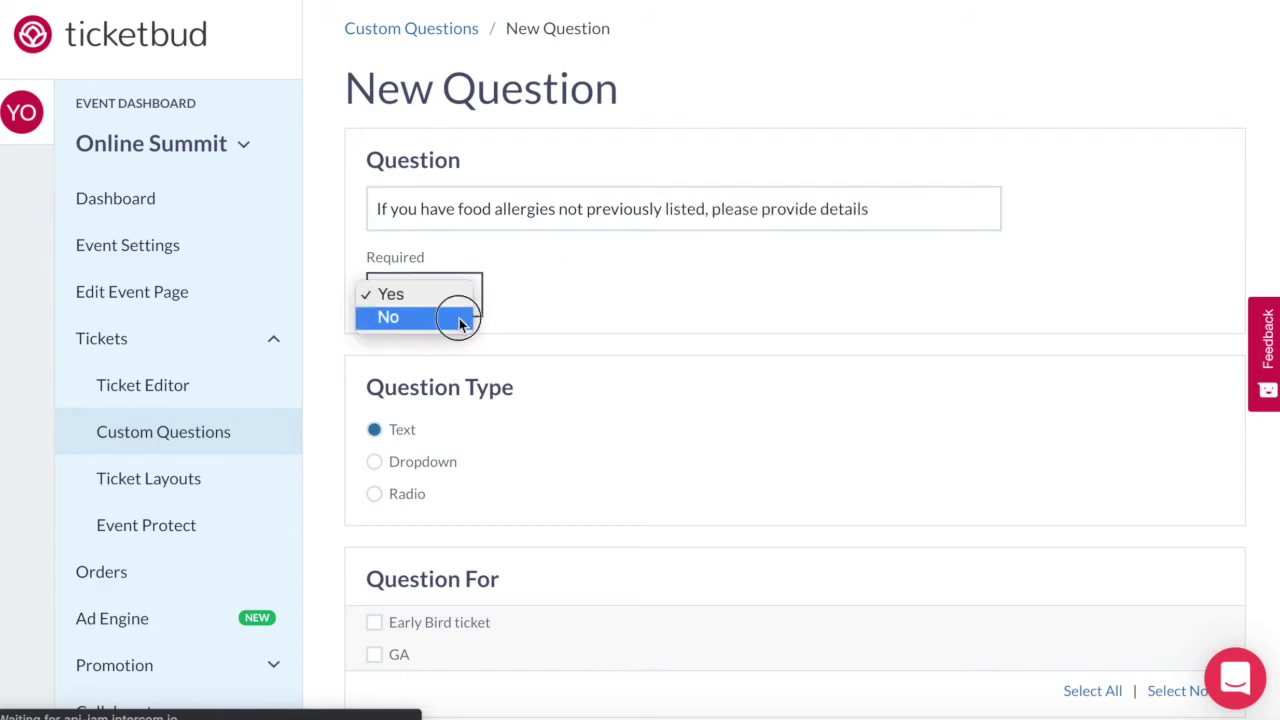
pyautogui.click(457, 316)
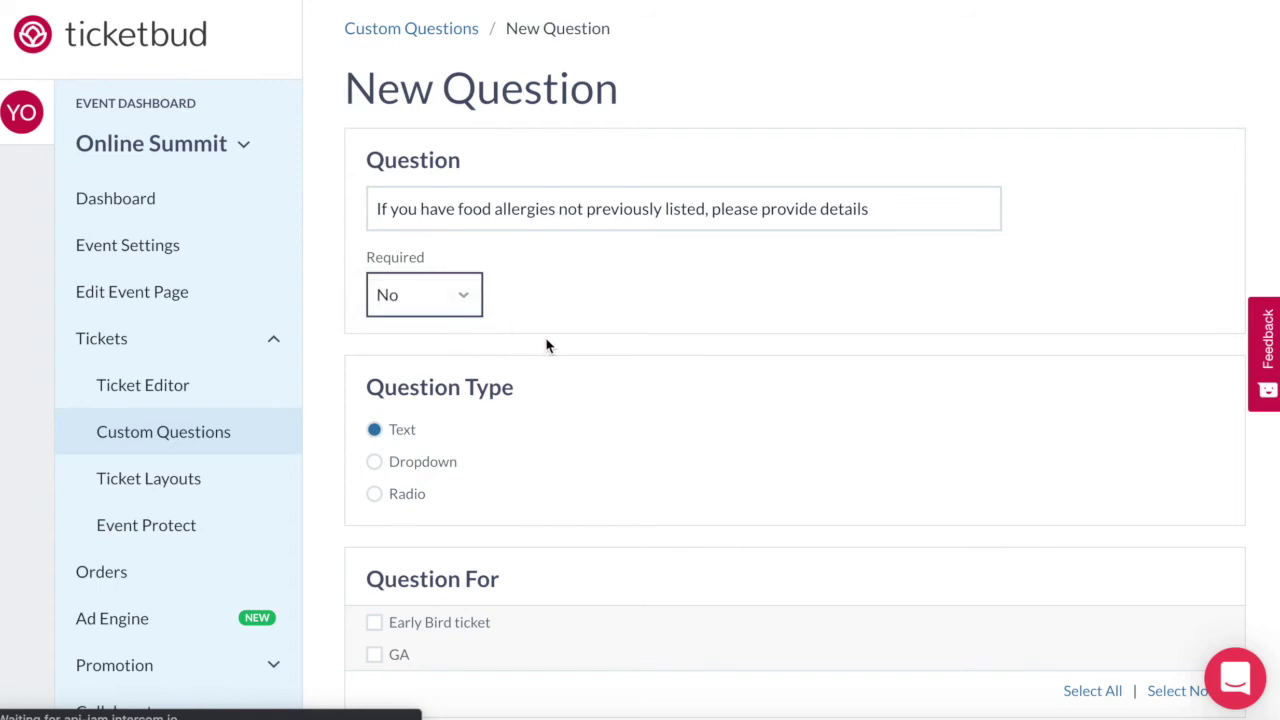
pyautogui.scroll(-1, 546, 345)
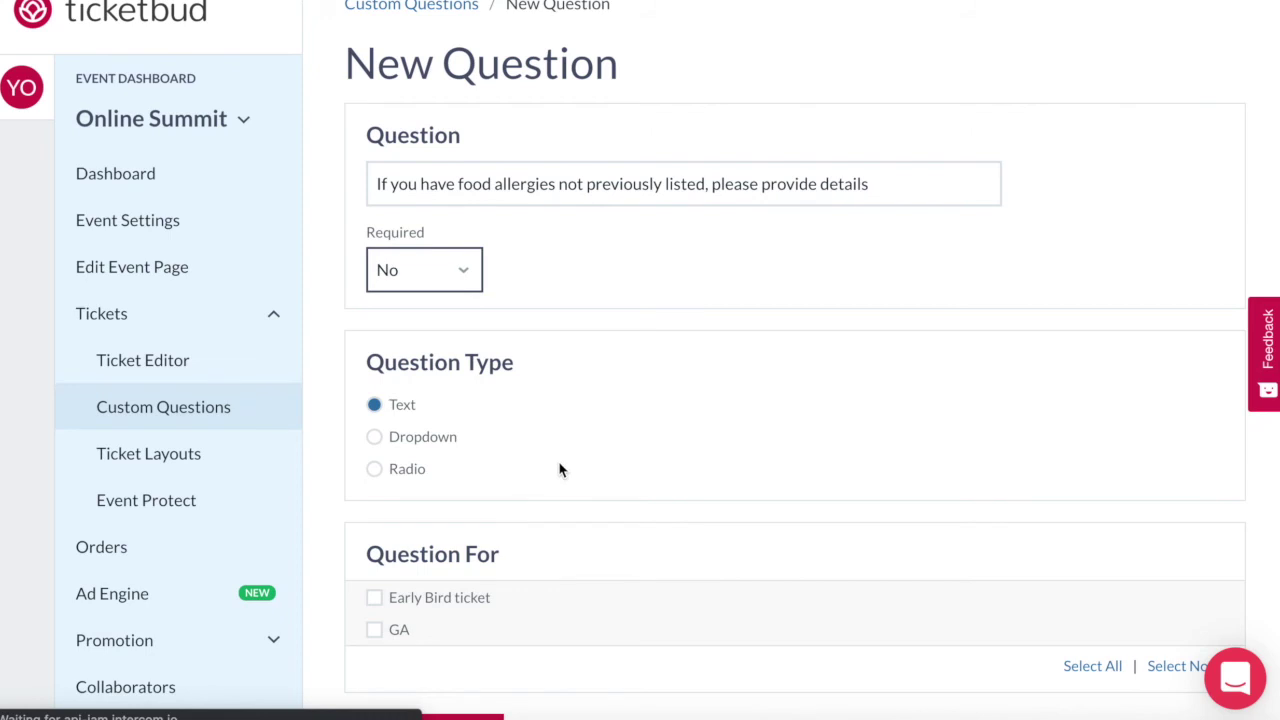
pyautogui.scroll(-2, 560, 470)
pyautogui.click(1080, 562)
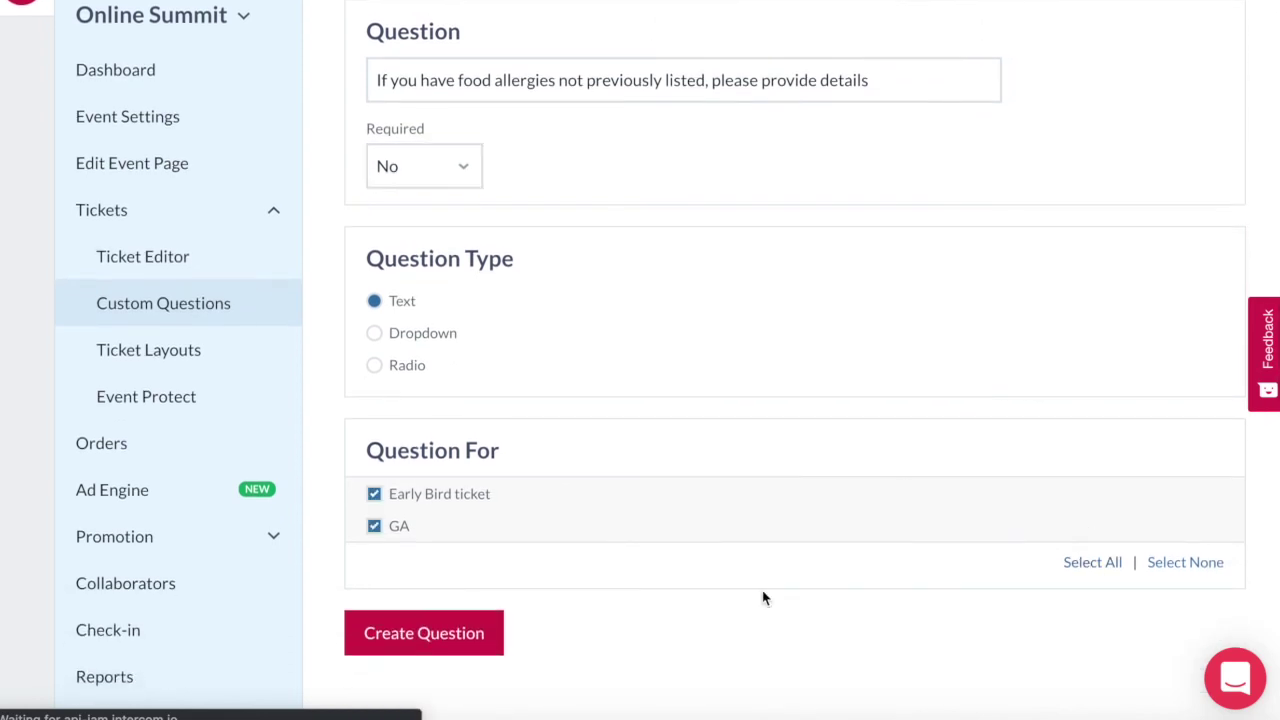
# Create the allergy question and drag the t-shirt size question to the top
pyautogui.click(472, 636)
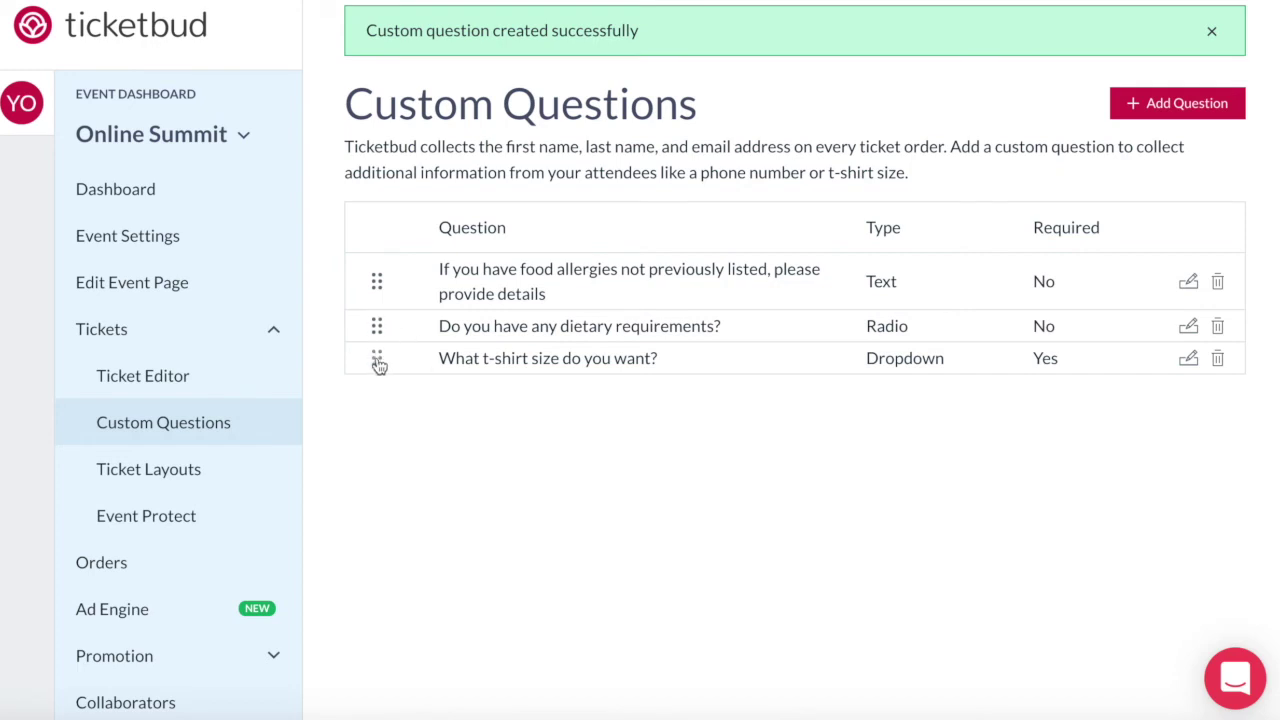
pyautogui.moveTo(377, 358)
pyautogui.mouseDown()
pyautogui.moveTo(374, 278)
pyautogui.moveTo(379, 377)
pyautogui.mouseUp()
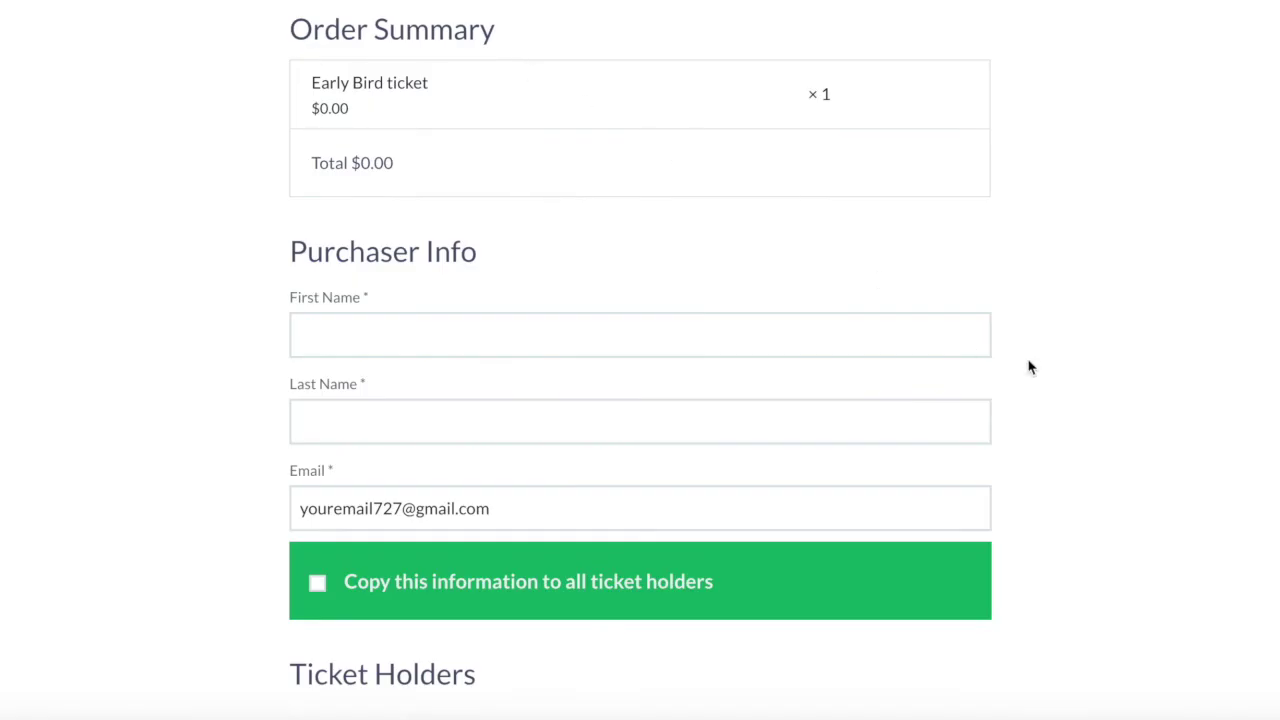
# Answer the order form with Medium t-shirt, Nut Free diet and 'More info' allergy details
pyautogui.scroll(-2, 1030, 368)
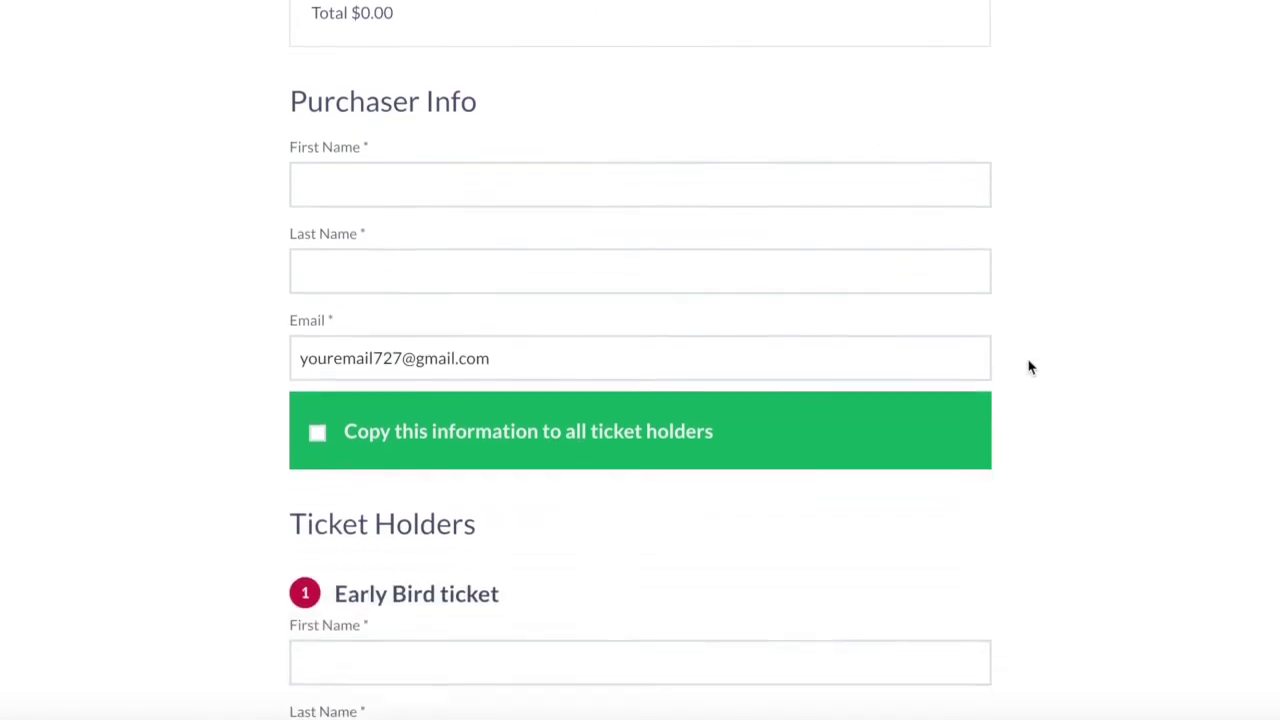
pyautogui.scroll(-1, 1030, 368)
pyautogui.scroll(-1, 1030, 368)
pyautogui.scroll(-2, 1030, 368)
pyautogui.scroll(-1, 1030, 368)
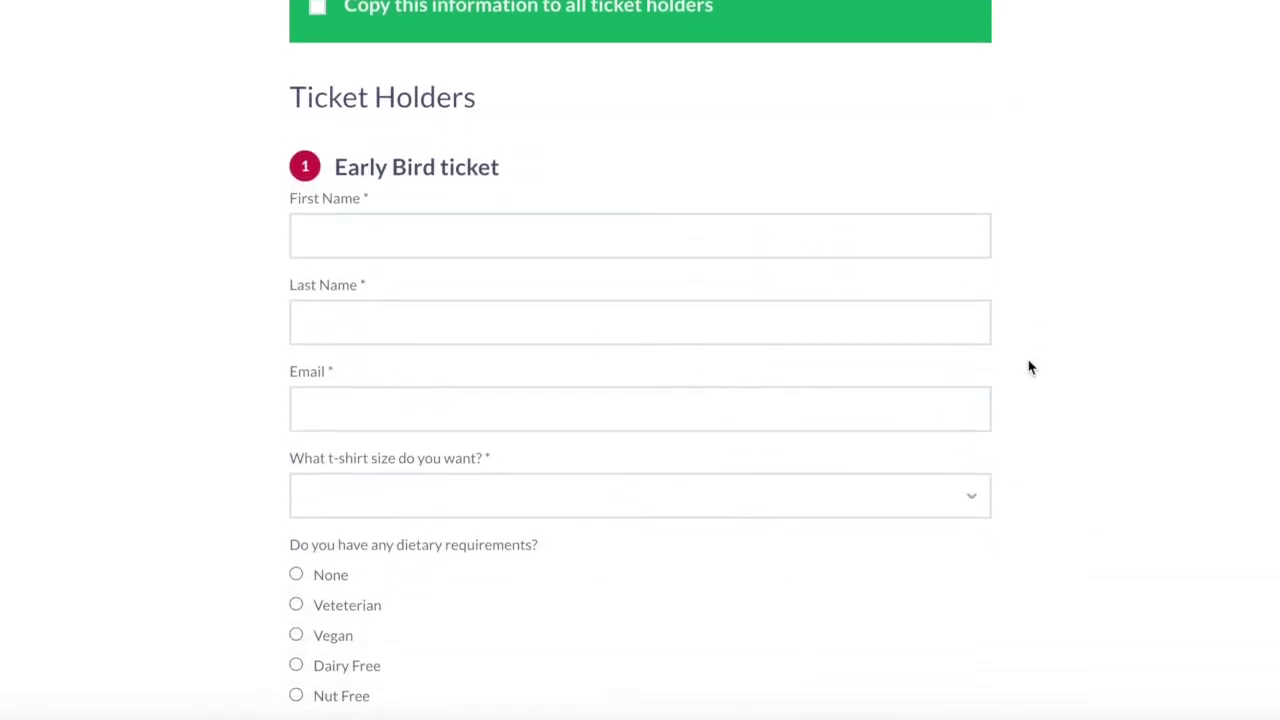
pyautogui.scroll(-1, 1030, 368)
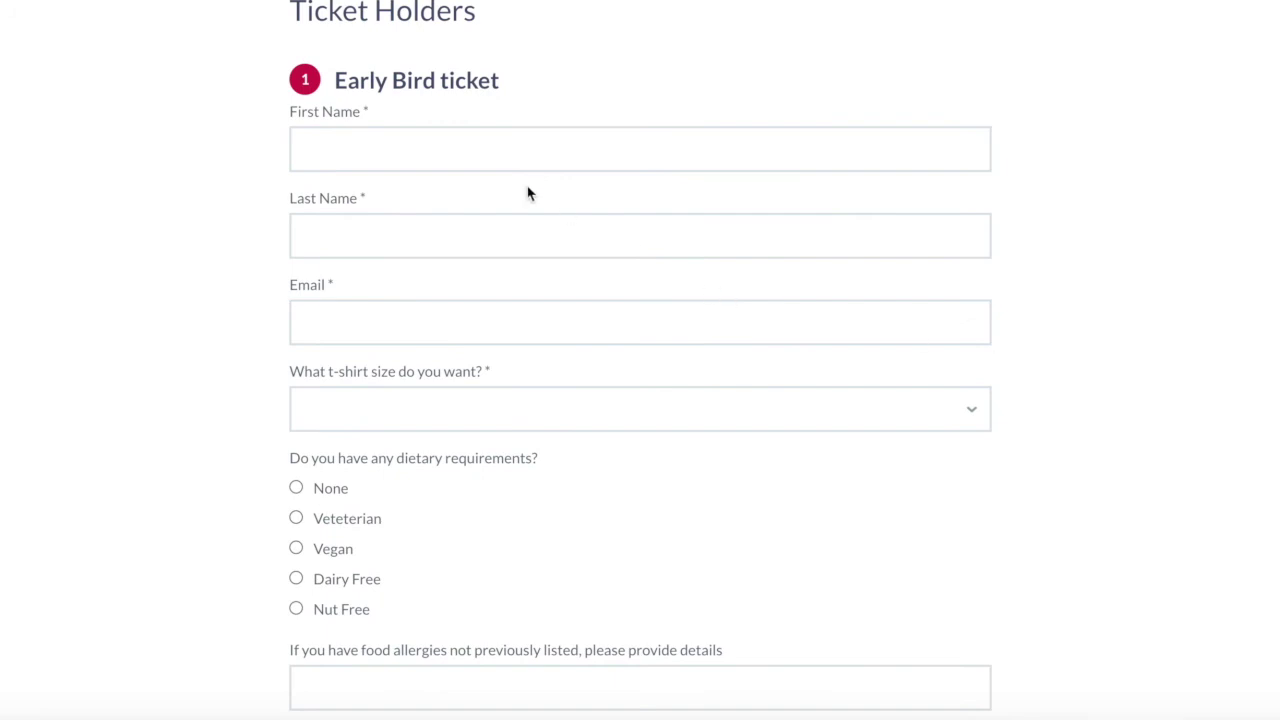
pyautogui.click(615, 416)
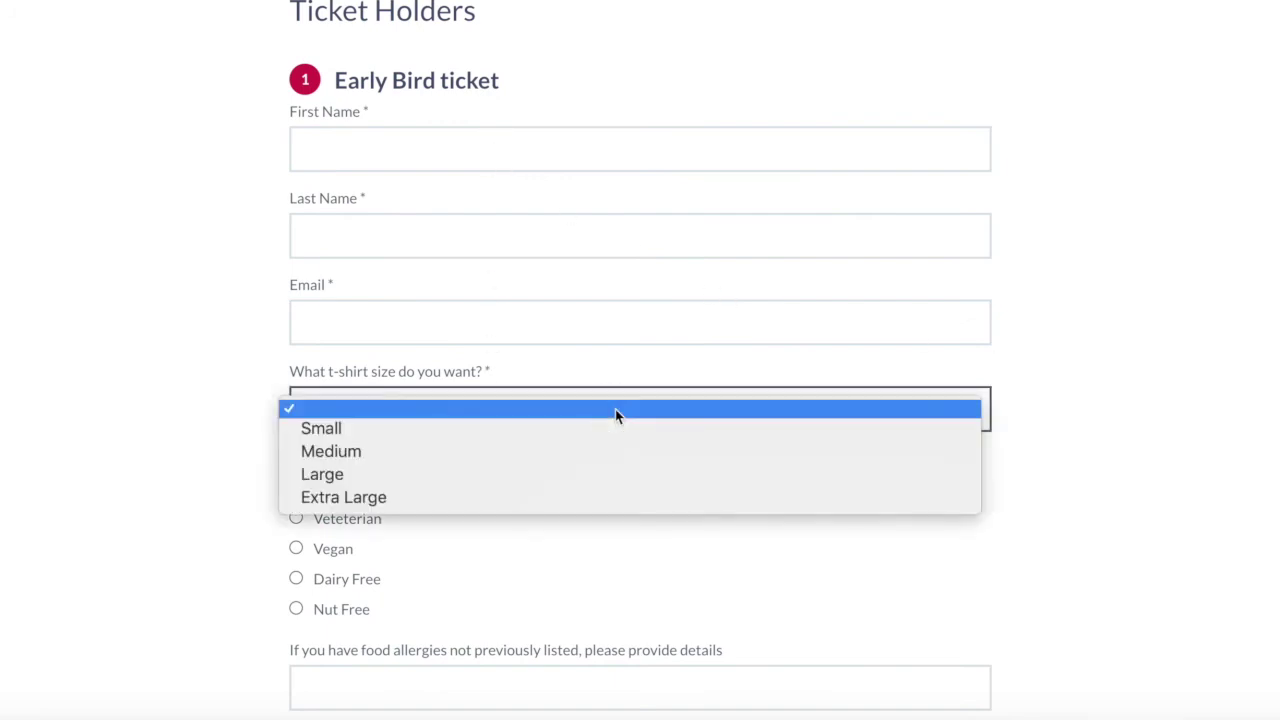
pyautogui.click(619, 452)
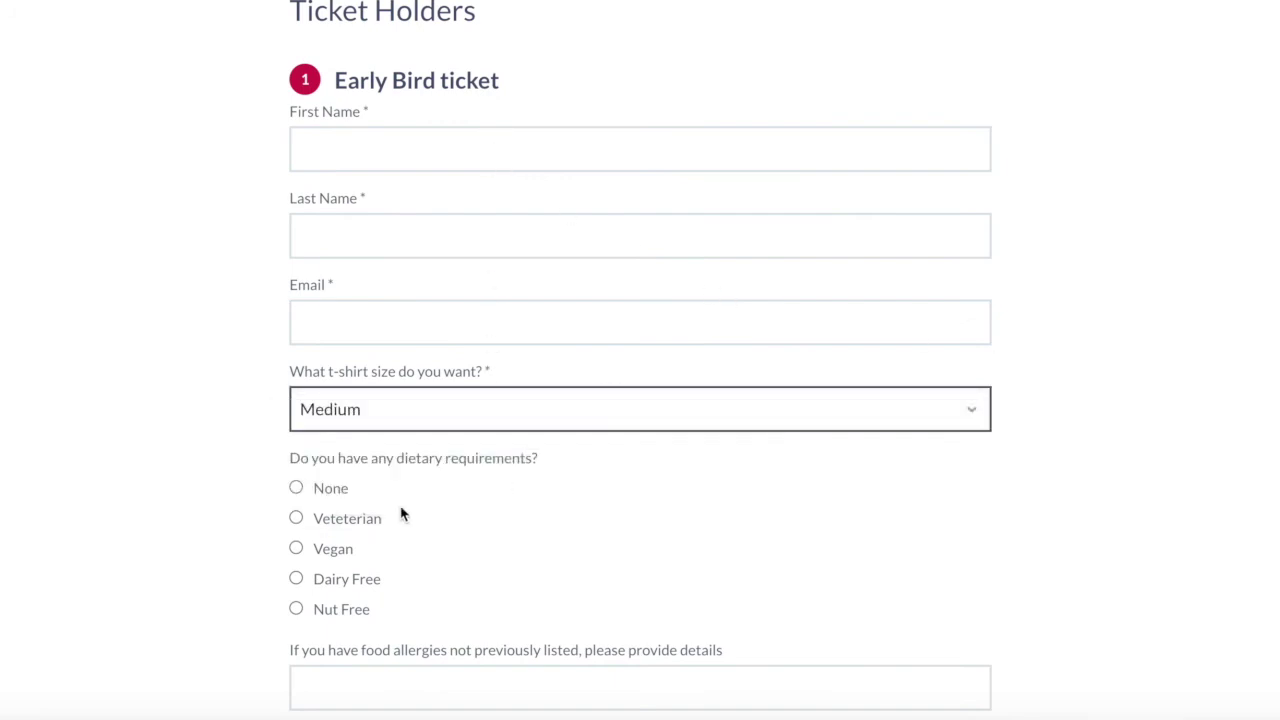
pyautogui.click(296, 608)
pyautogui.click(340, 675)
pyautogui.write('More info')
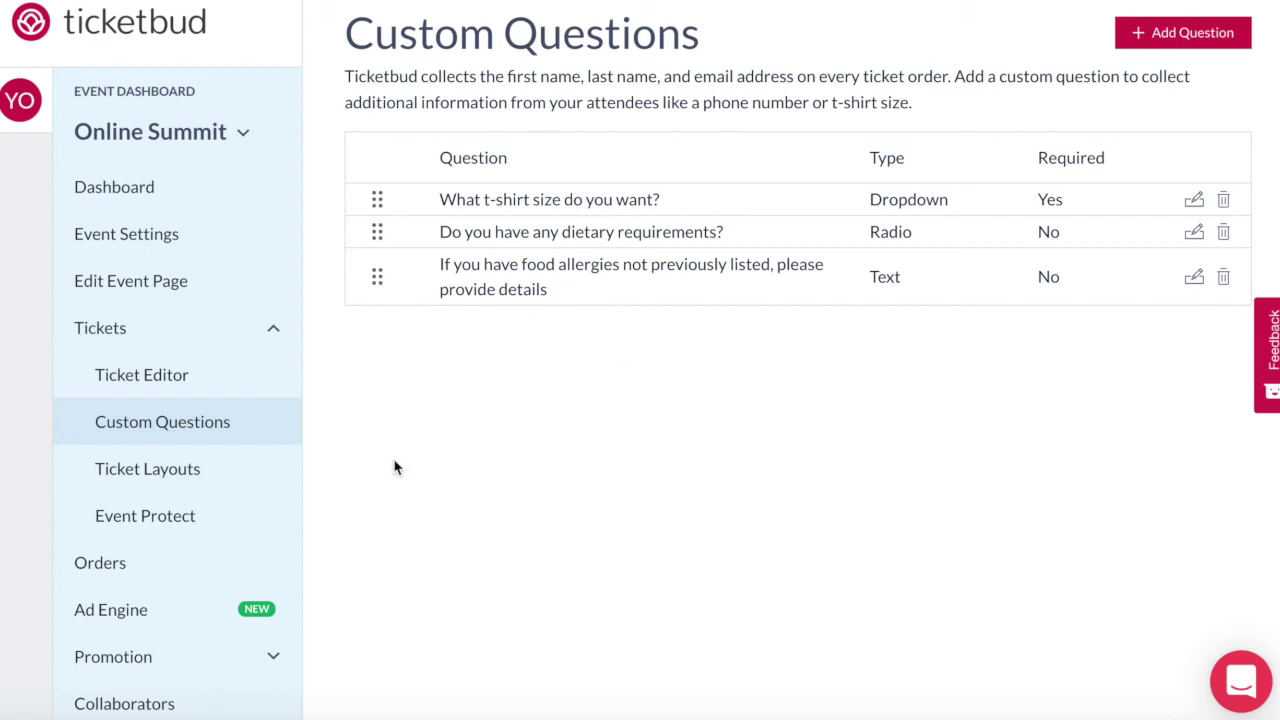
# Export the event's All Tickets report from Reports and download it as a CSV
pyautogui.click(118, 566)
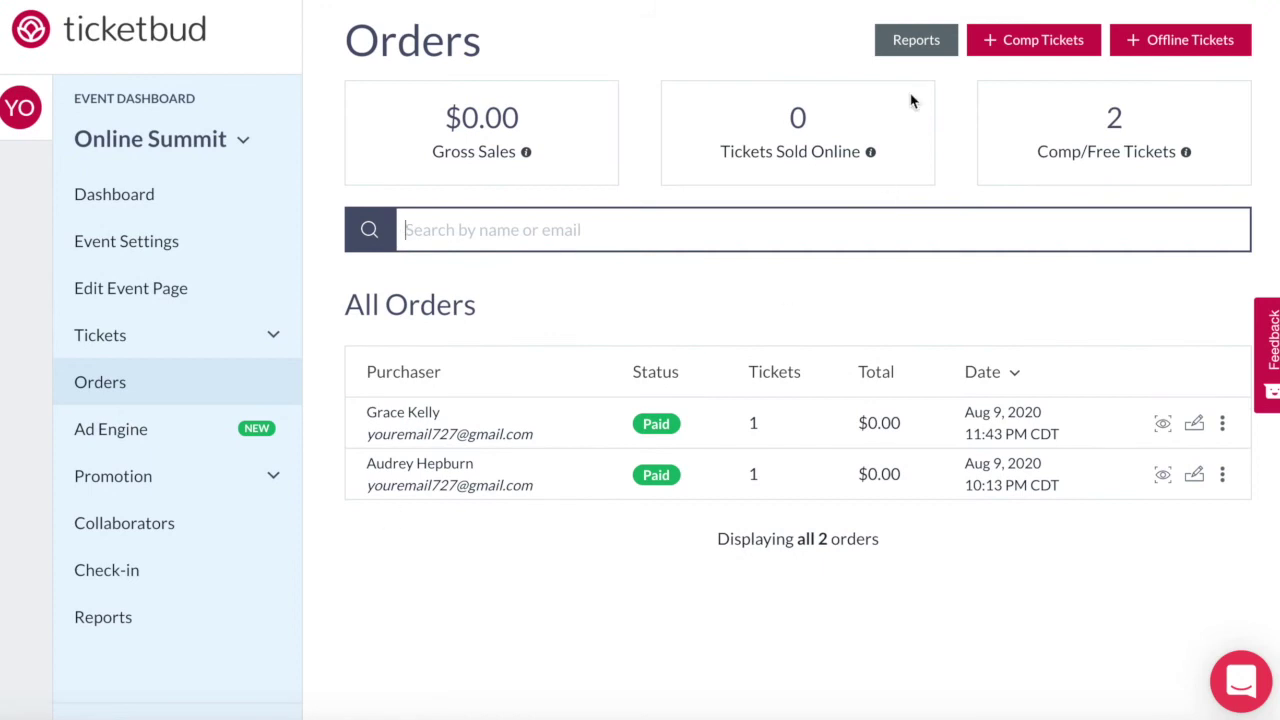
pyautogui.click(932, 38)
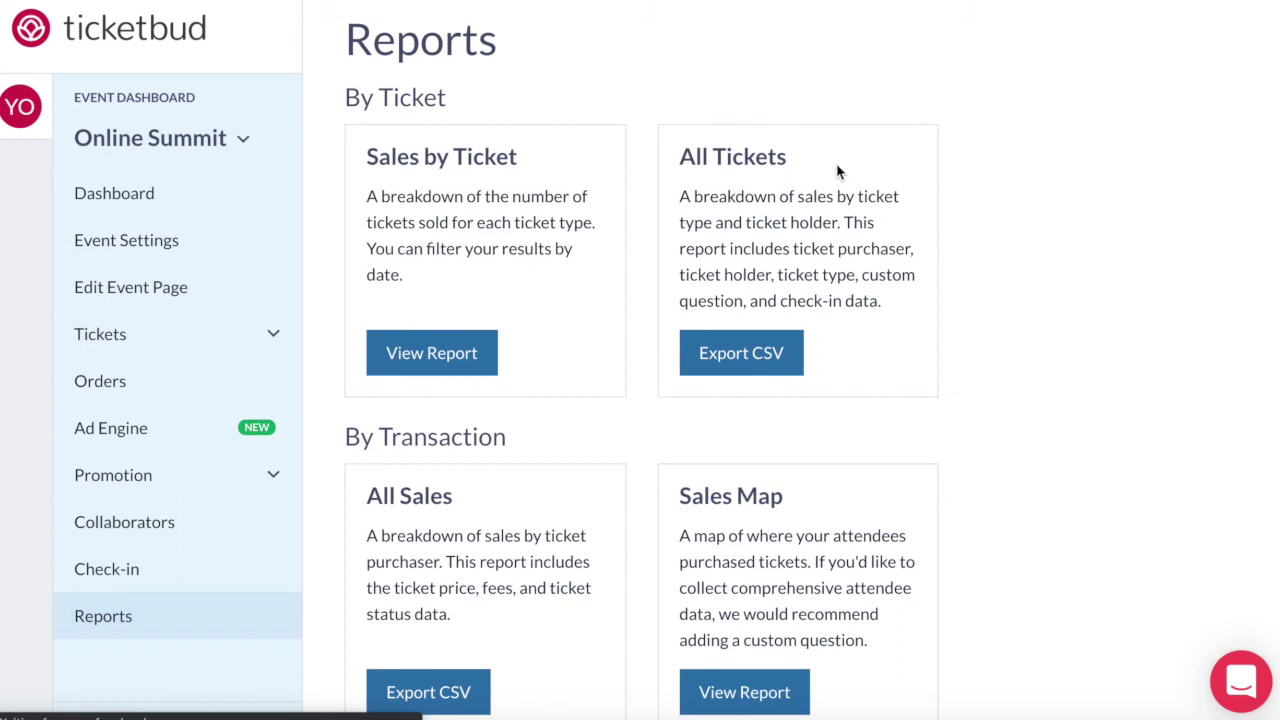
pyautogui.click(745, 352)
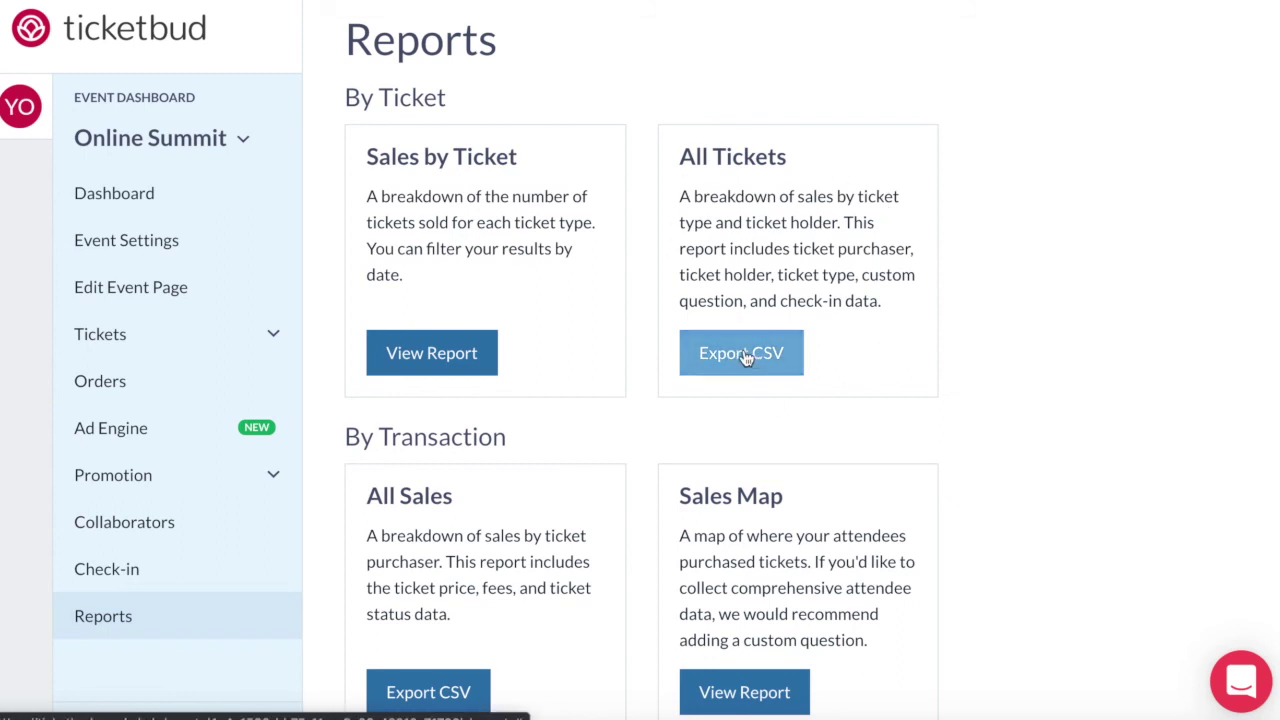
pyautogui.click(745, 353)
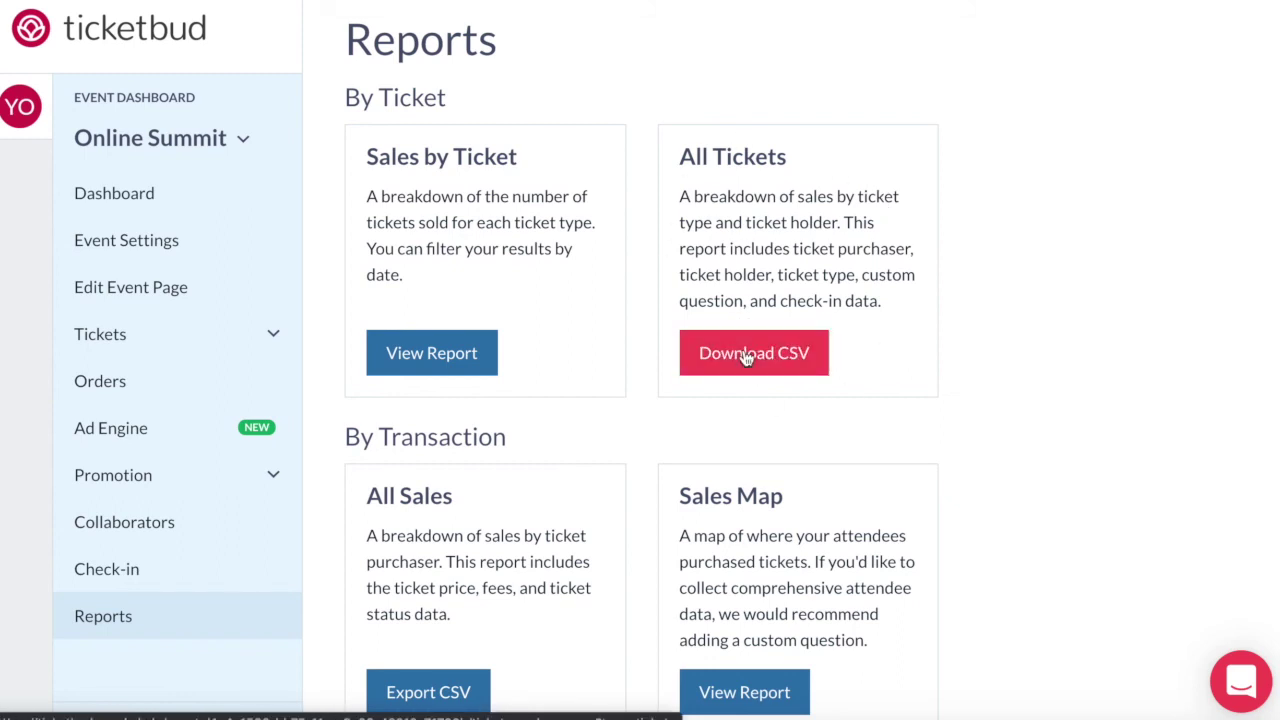
# Open the downloaded All Tickets CSV and scroll across the ticket holder columns
pyautogui.click(110, 709)
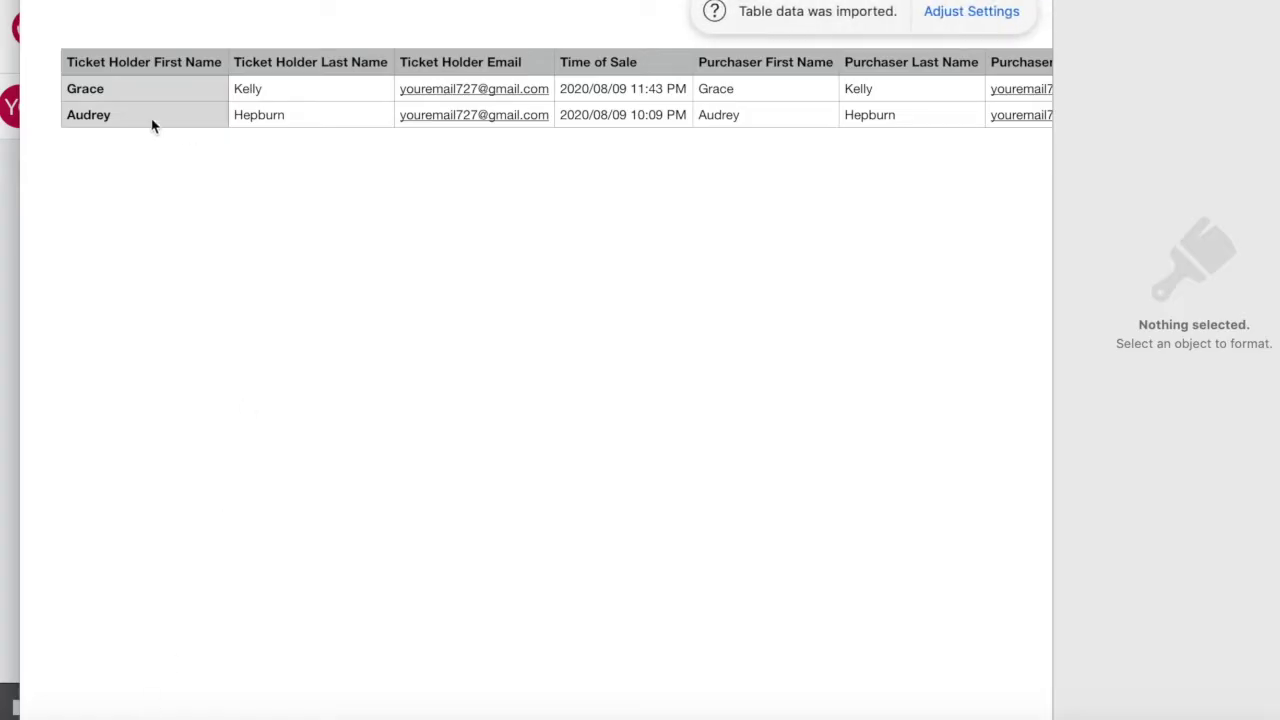
pyautogui.hscroll(3, 855, 207)
pyautogui.hscroll(5, 855, 207)
pyautogui.hscroll(5, 855, 207)
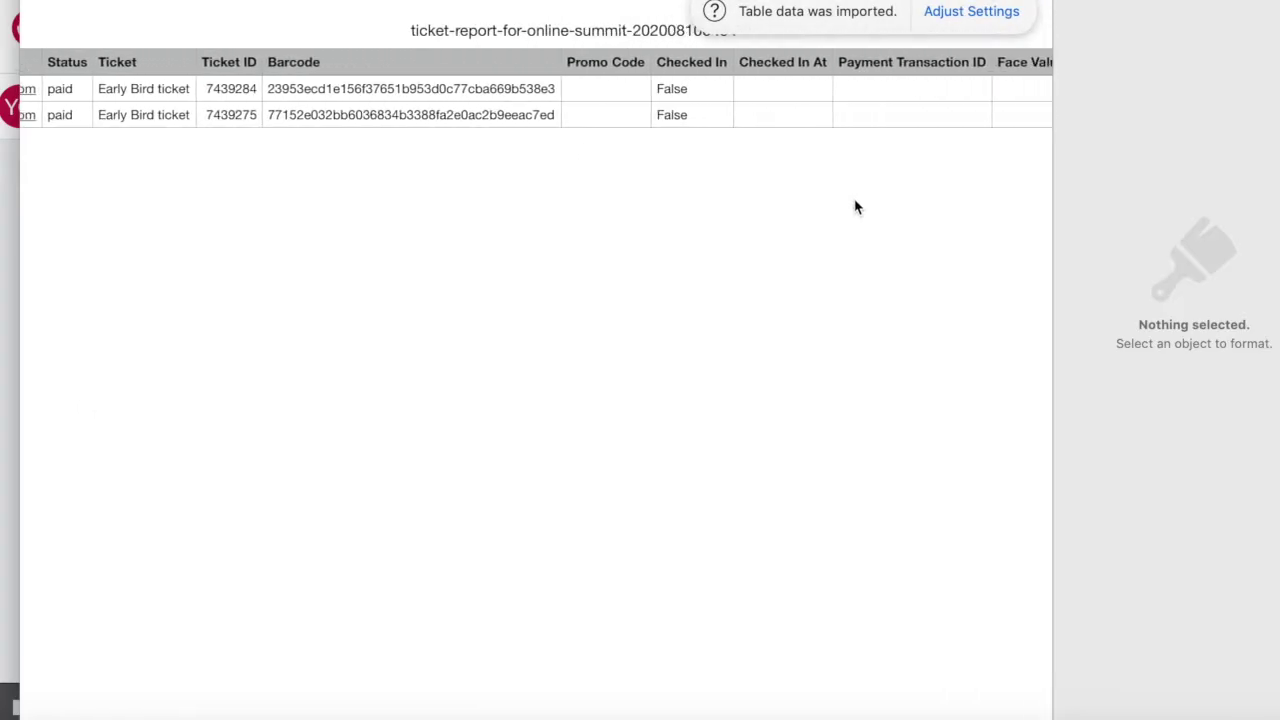
pyautogui.hscroll(5, 855, 207)
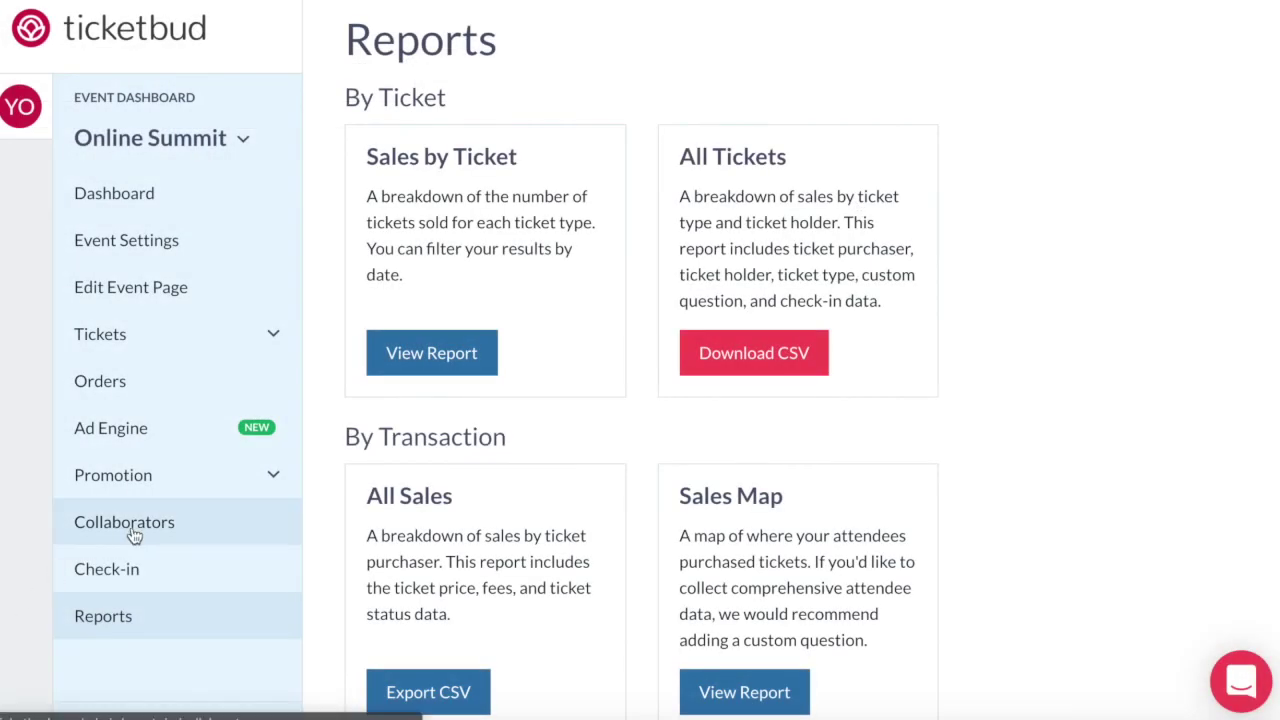
# Show the top order's ticket holder answers: Small t-shirt, vegetarian diet, no allergies
pyautogui.click(134, 393)
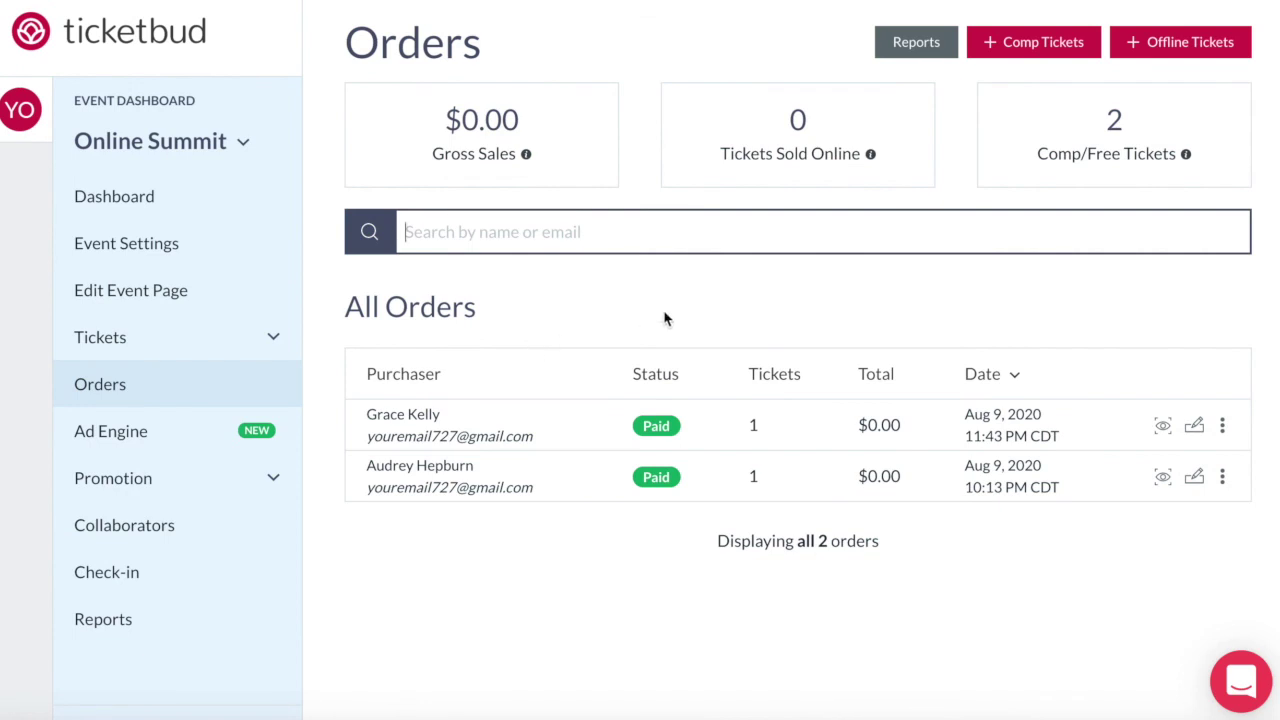
pyautogui.click(1163, 428)
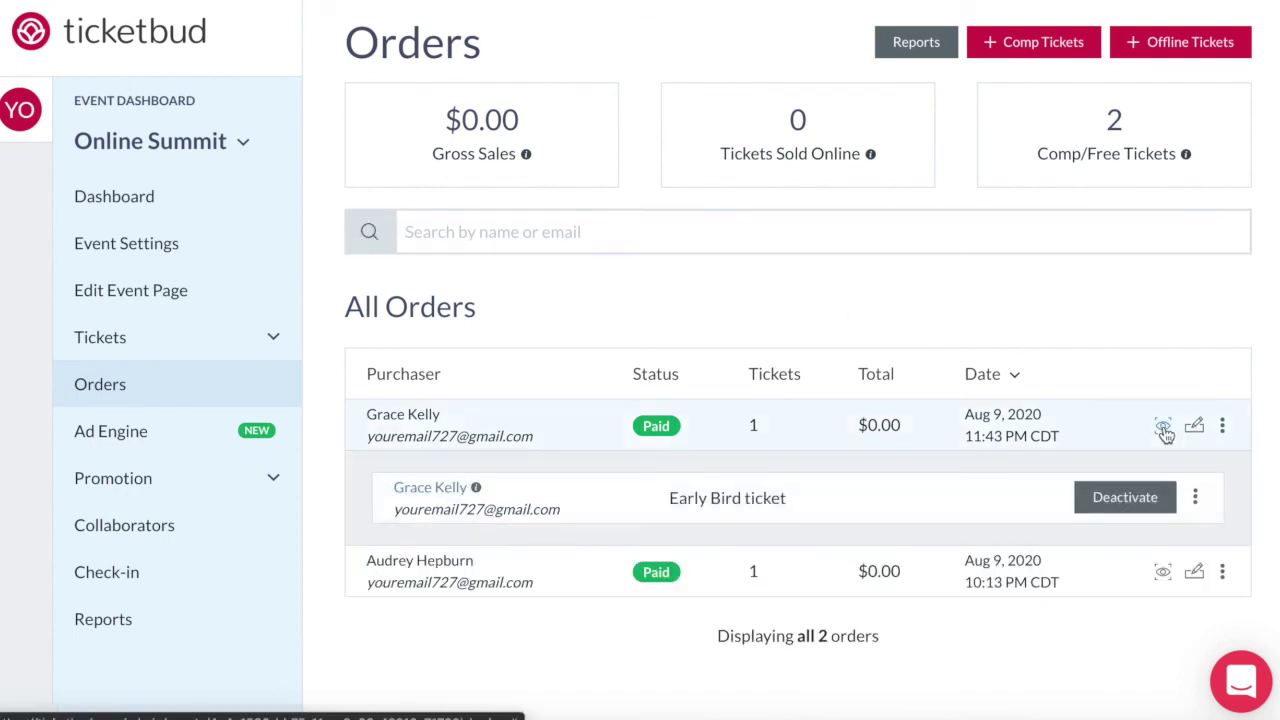
pyautogui.click(429, 490)
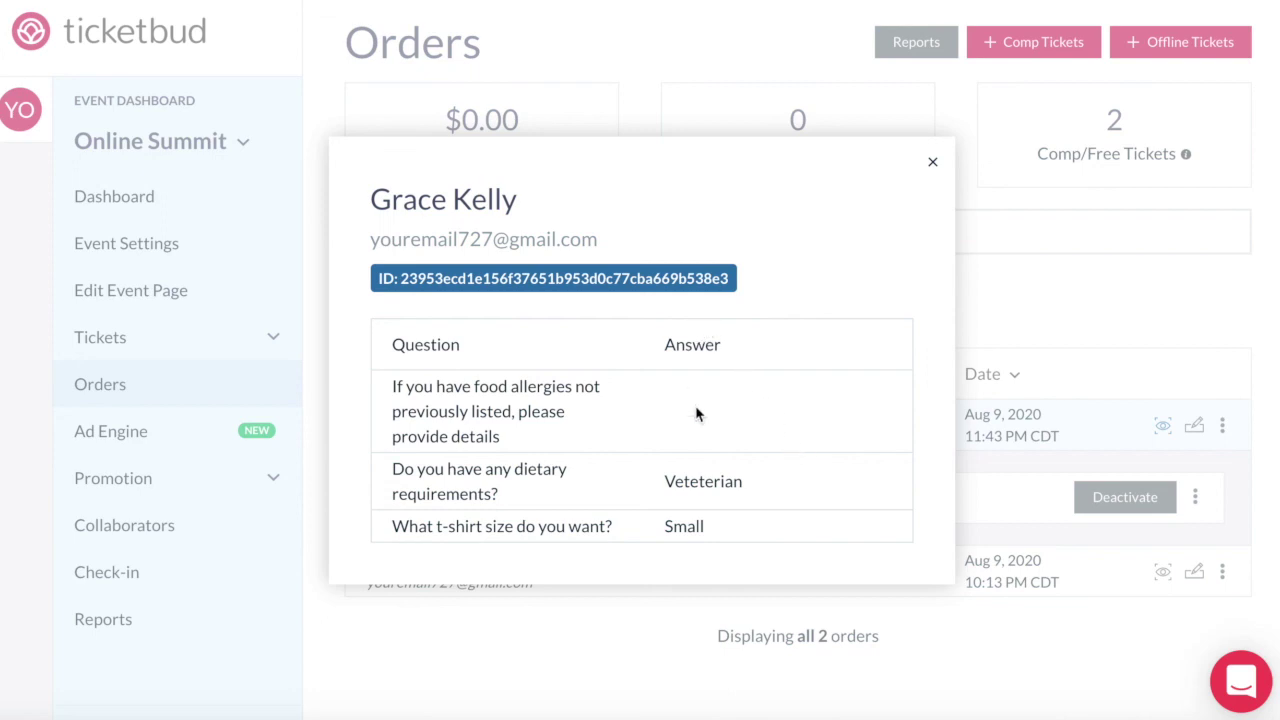
# Edit the top order's dietary answer from Vegetarian to Vegan and save the order
pyautogui.click(933, 166)
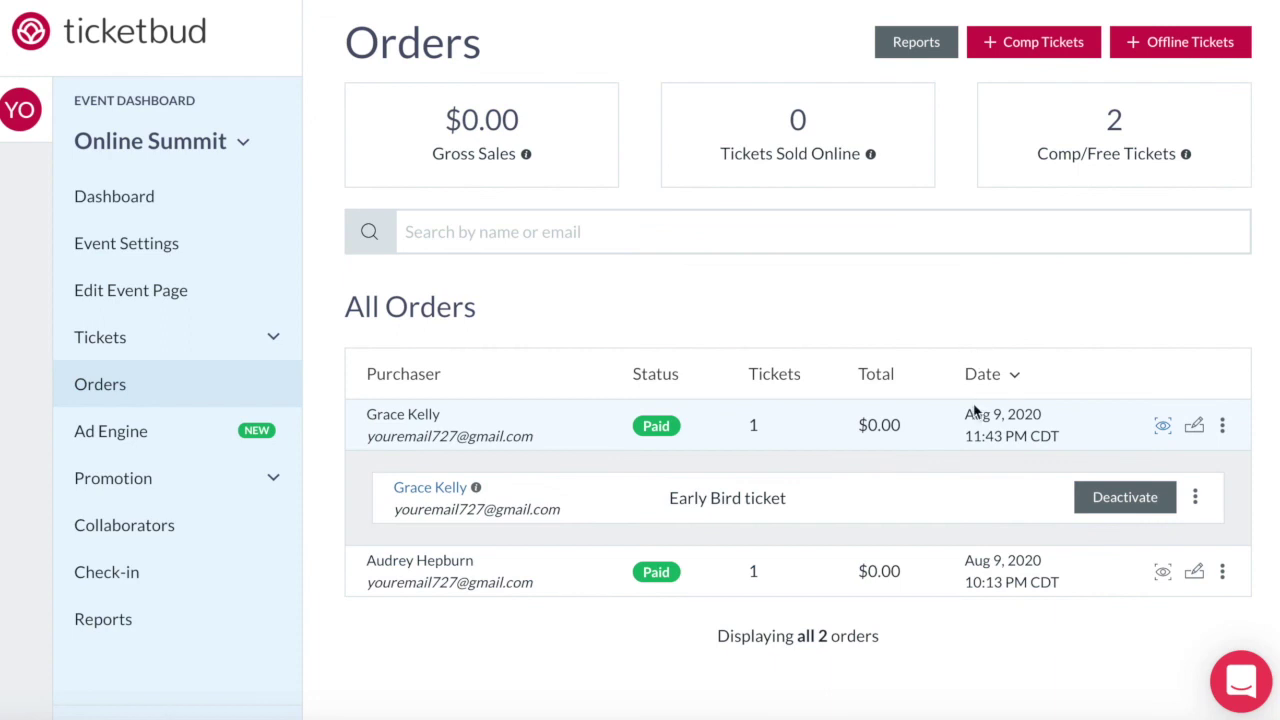
pyautogui.click(1196, 428)
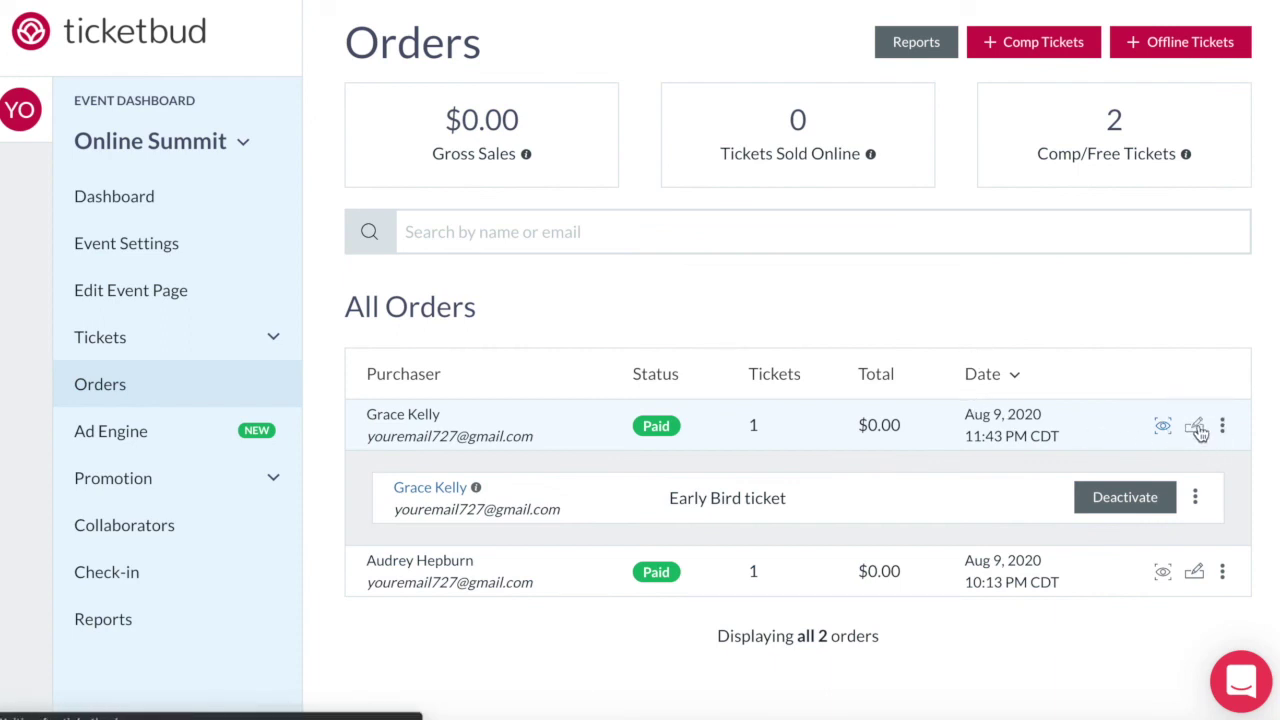
pyautogui.scroll(-5, 1143, 463)
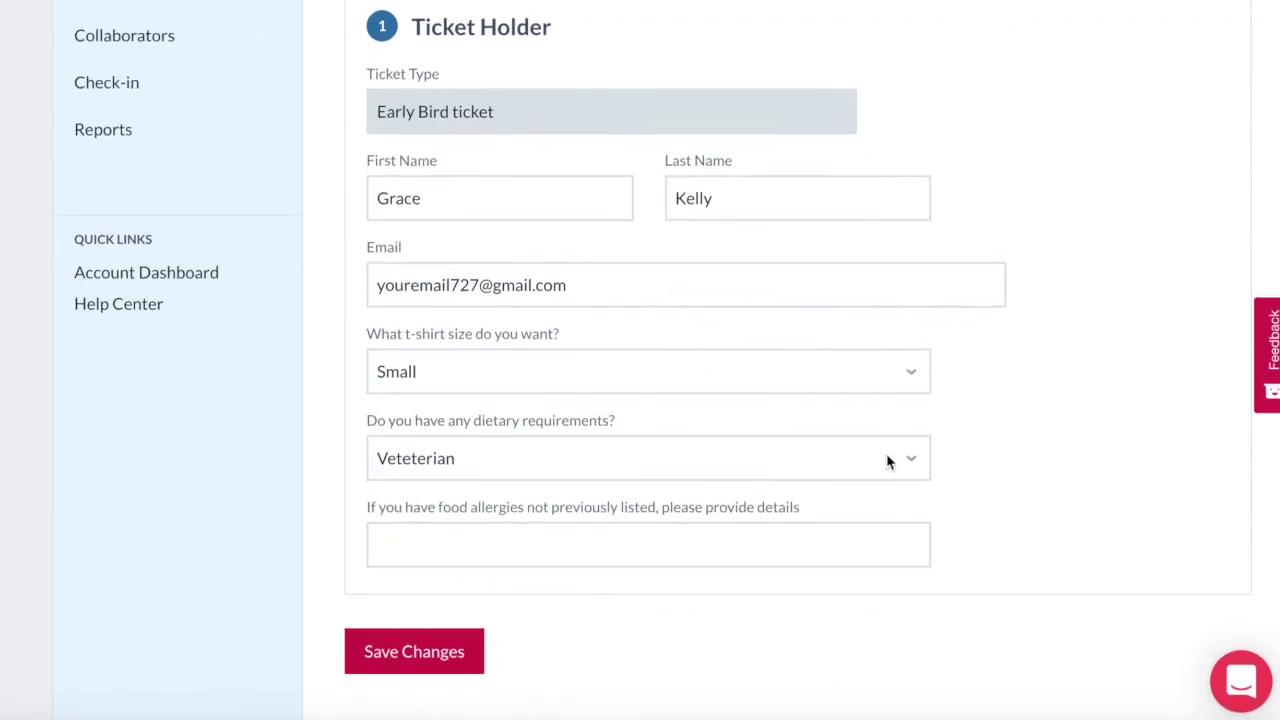
pyautogui.click(891, 460)
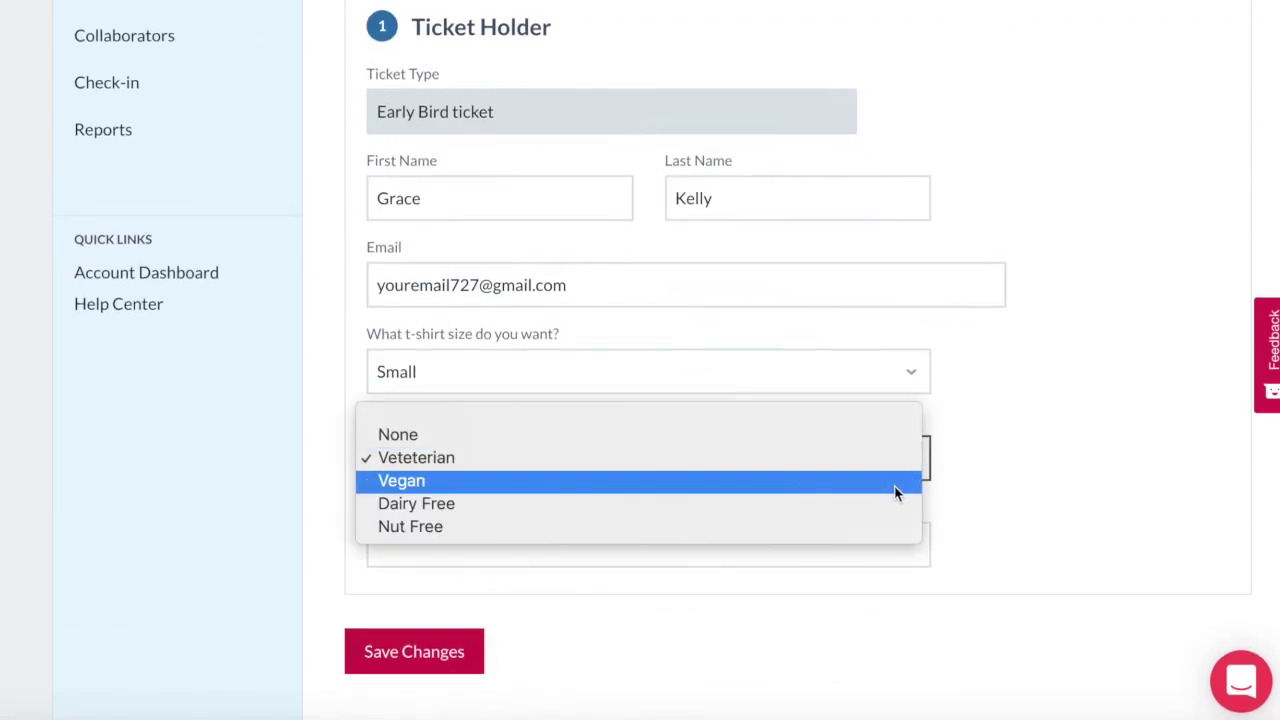
pyautogui.click(894, 490)
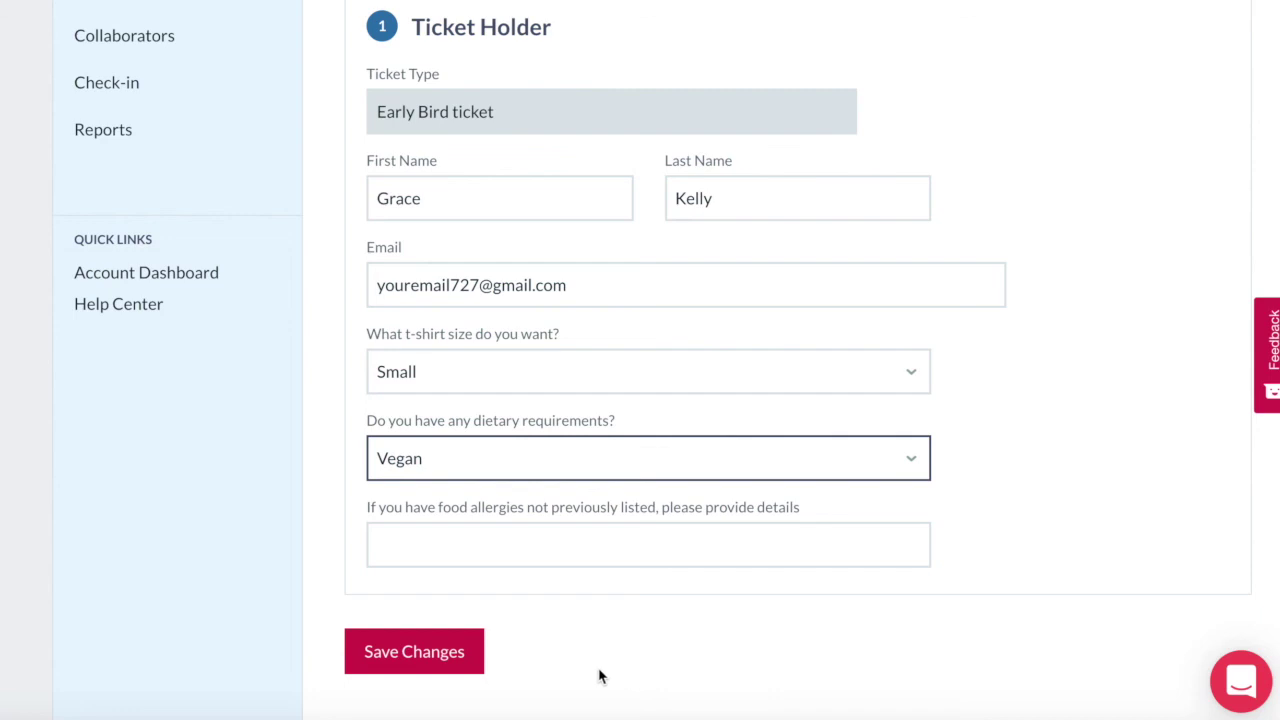
pyautogui.click(445, 658)
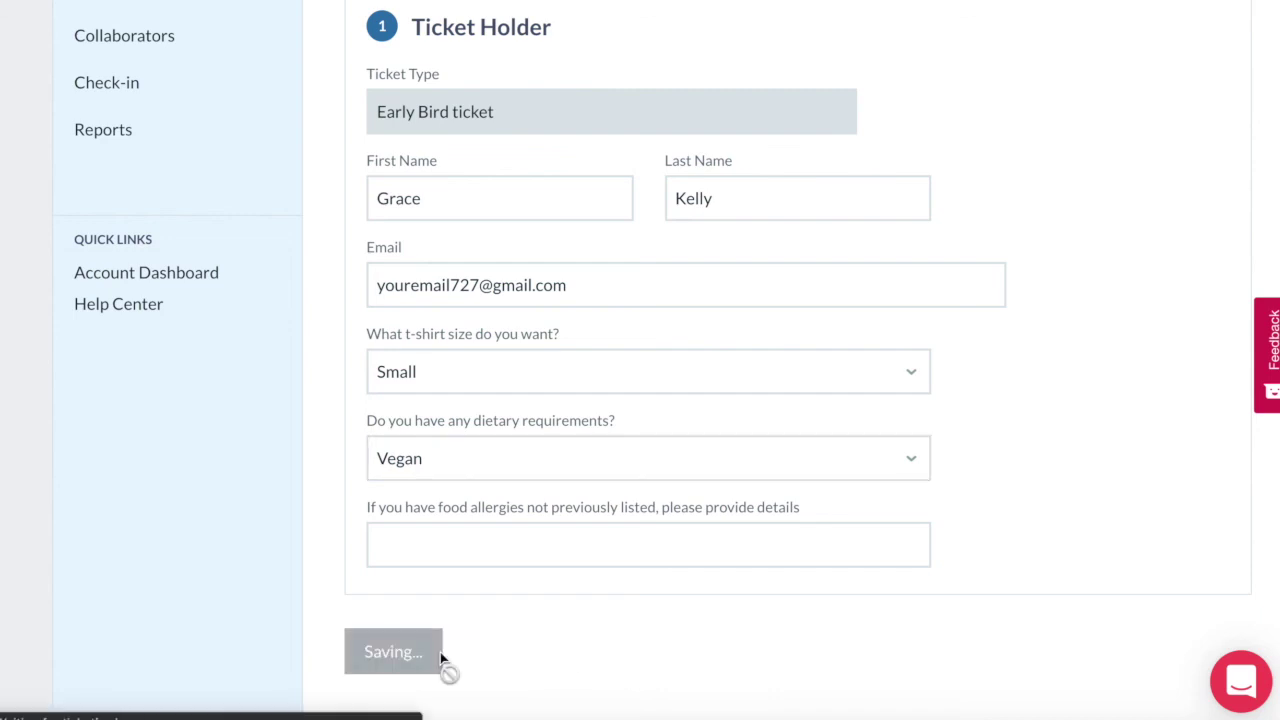